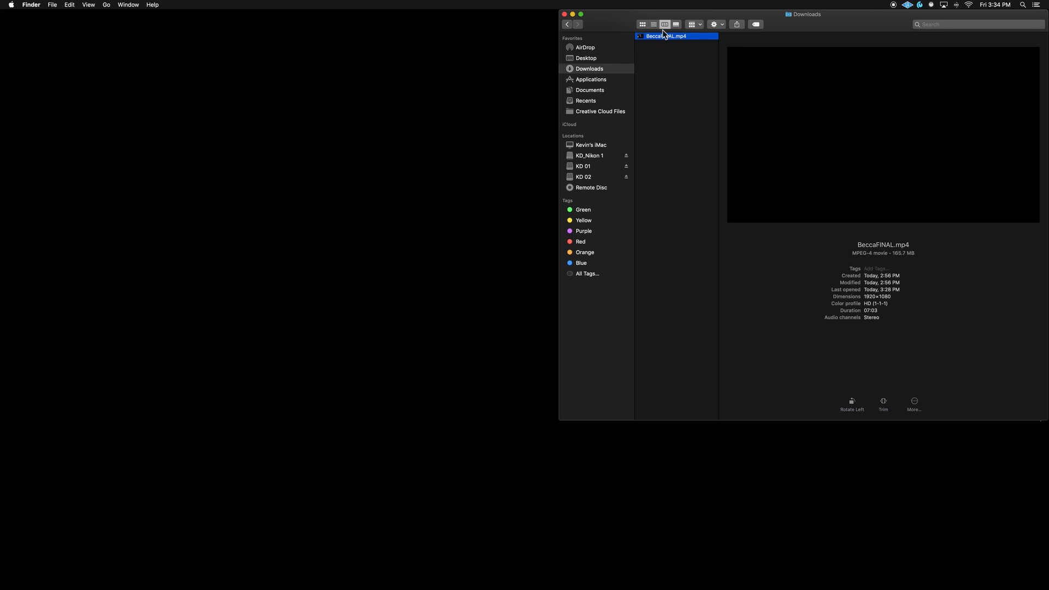
Select the BeccaFINAL.mp4 video file in the Downloads folder
{"action": "left_click", "coordinate": [670, 48]}
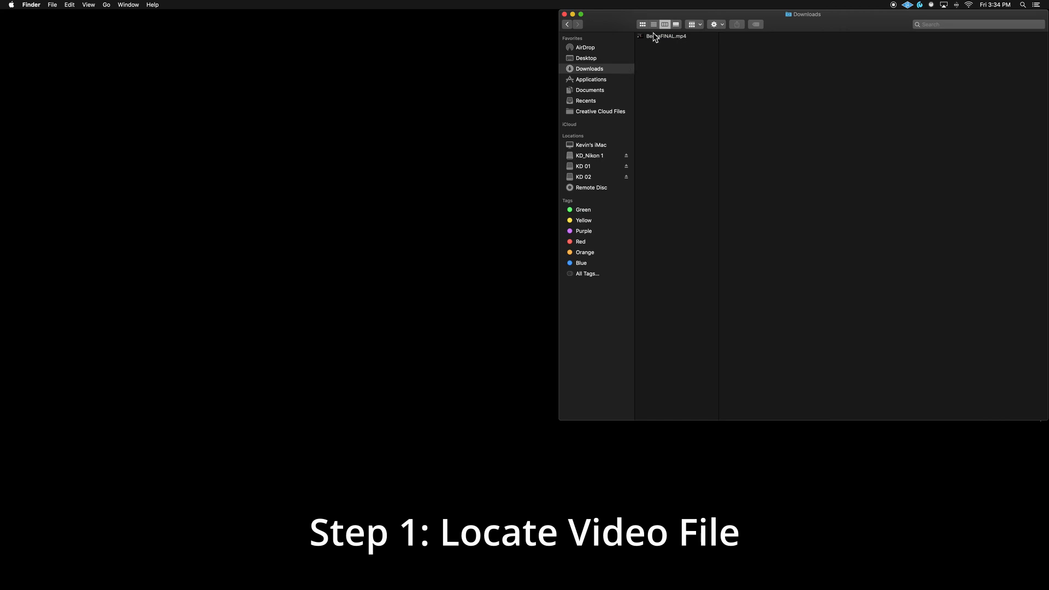
{"action": "left_click", "coordinate": [653, 36]}
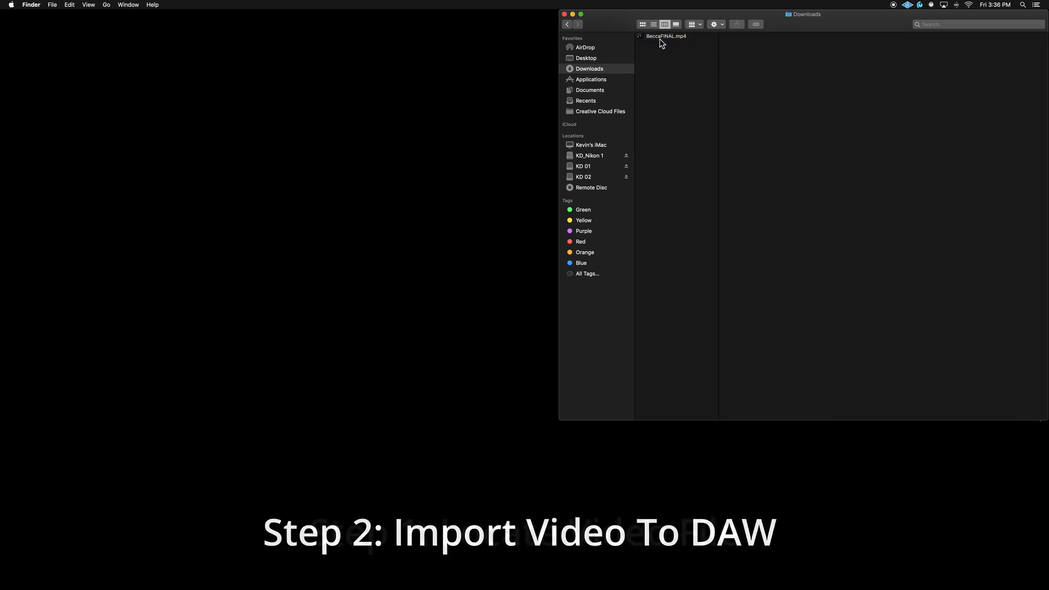
{"action": "left_click", "coordinate": [661, 37]}
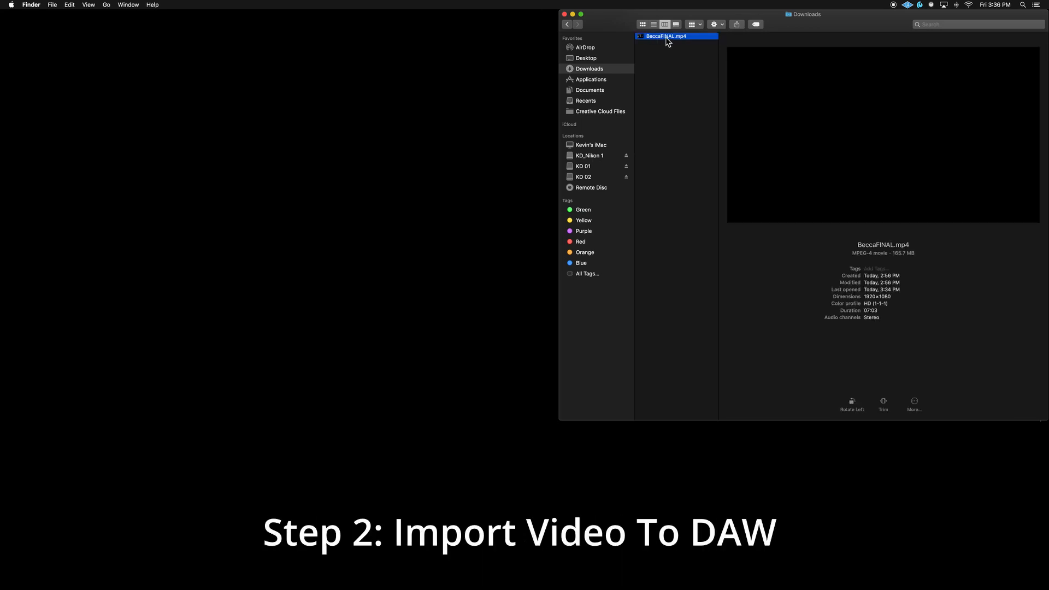
Switch to Logic Pro X and create a new project with one audio track on Input 13
{"action": "mouse_move", "coordinate": [3, 151]}
{"action": "left_click", "coordinate": [11, 108]}
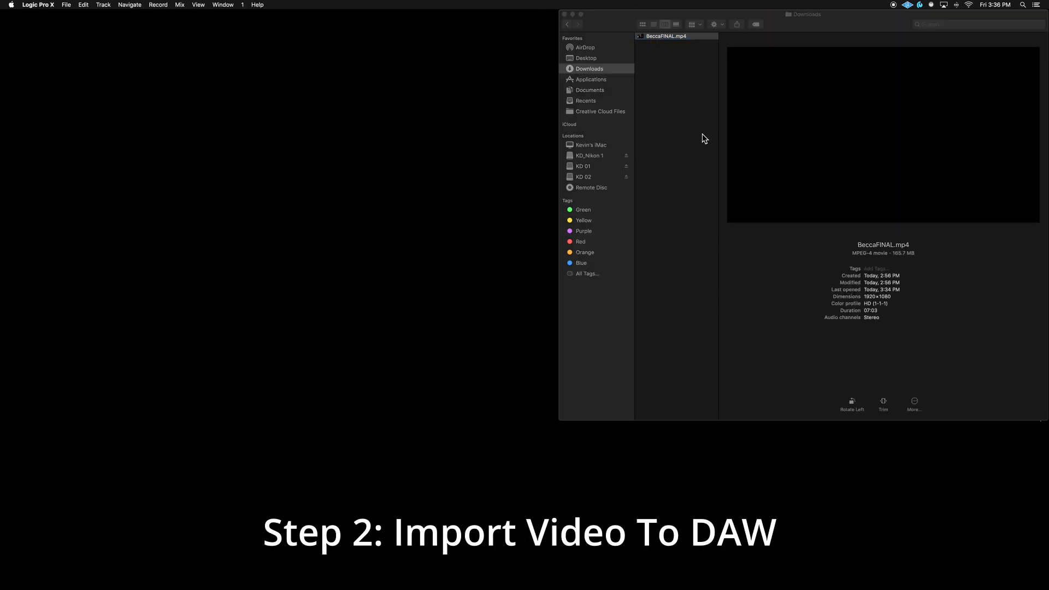
{"action": "left_click", "coordinate": [60, 4]}
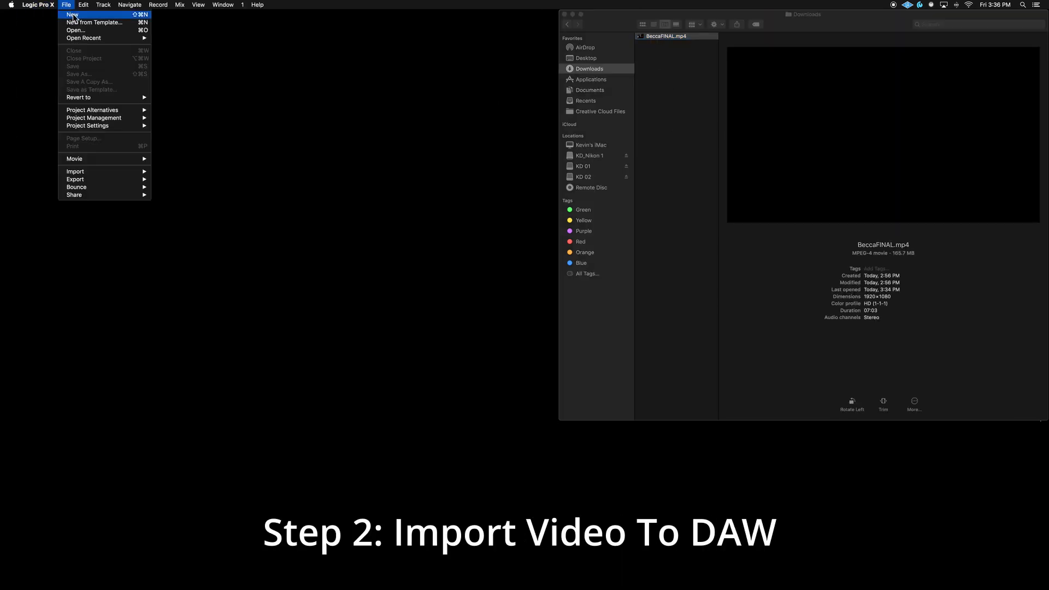
{"action": "left_click", "coordinate": [74, 15]}
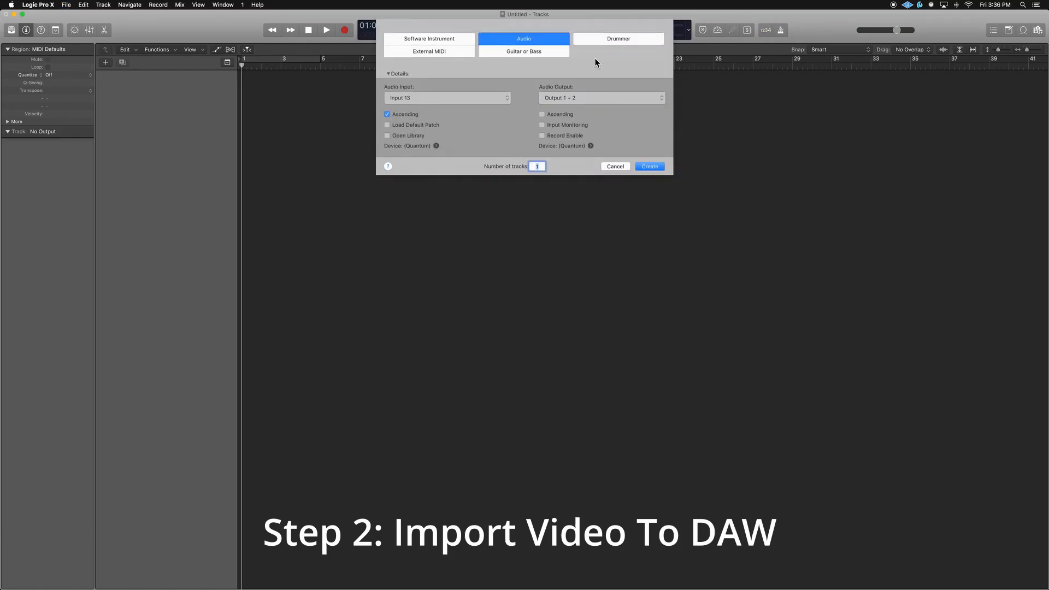
{"action": "left_click", "coordinate": [647, 166]}
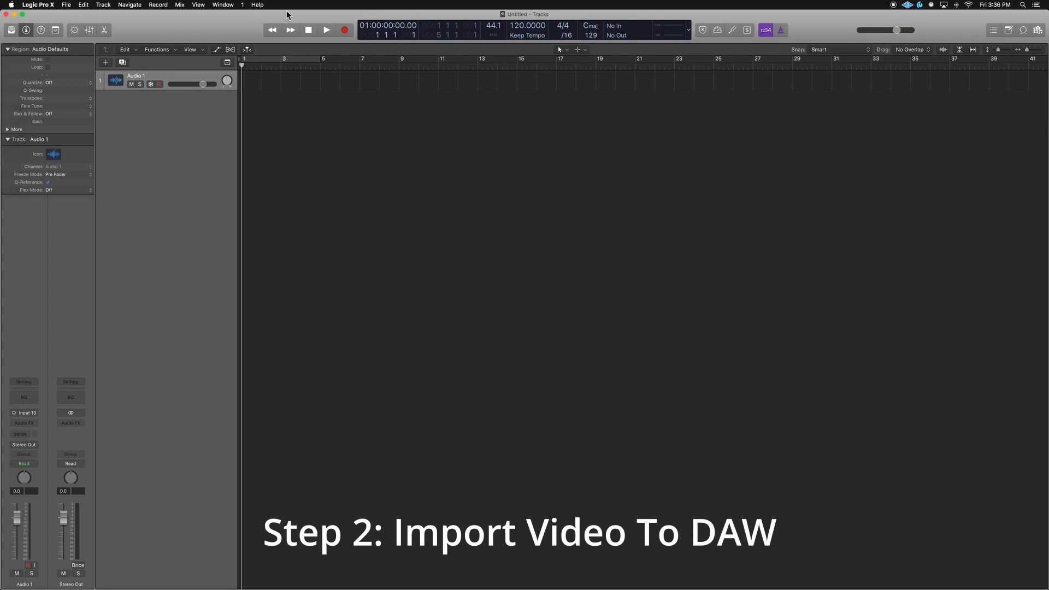
Import BeccaFINAL.mp4 from the Downloads folder with its audio, set the project to 30 fps, and close the floating movie window
{"action": "left_click_drag", "start_coordinate": [290, 14], "coordinate": [293, 152]}
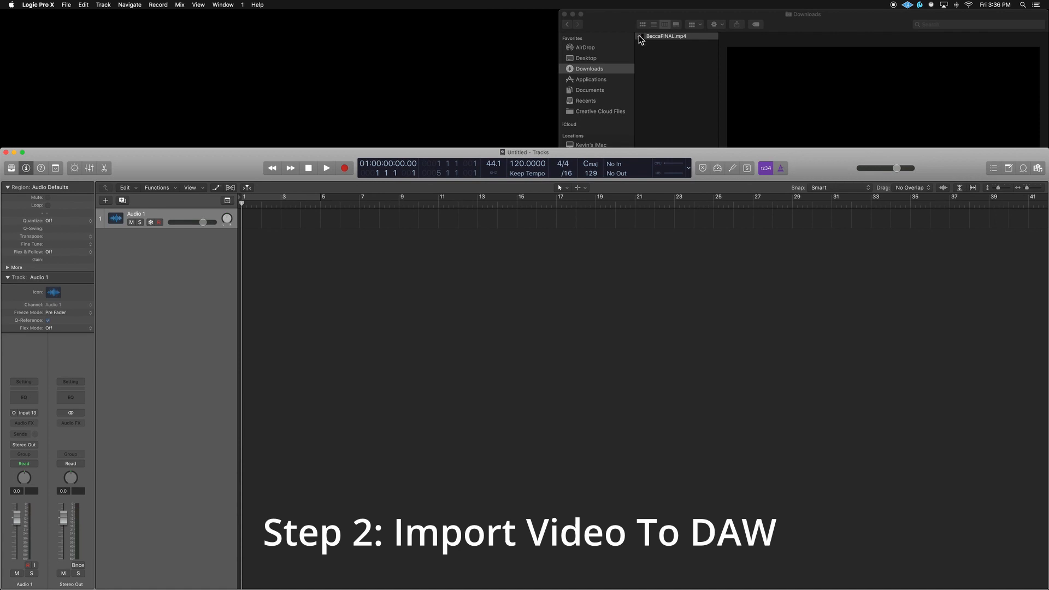
{"action": "left_click_drag", "start_coordinate": [640, 39], "coordinate": [377, 257]}
{"action": "left_click", "coordinate": [580, 194]}
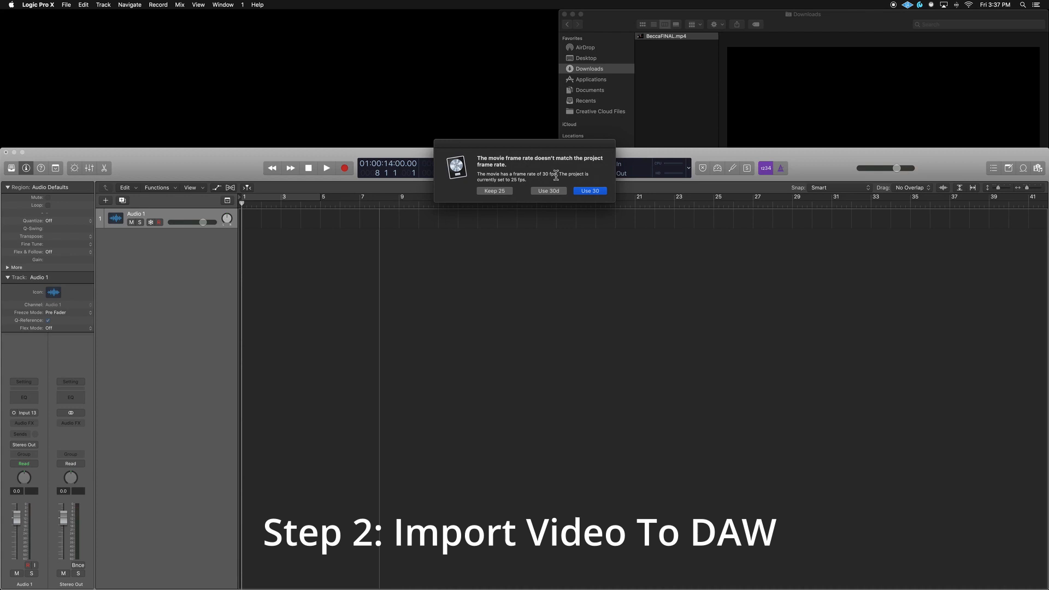
{"action": "left_click", "coordinate": [589, 195]}
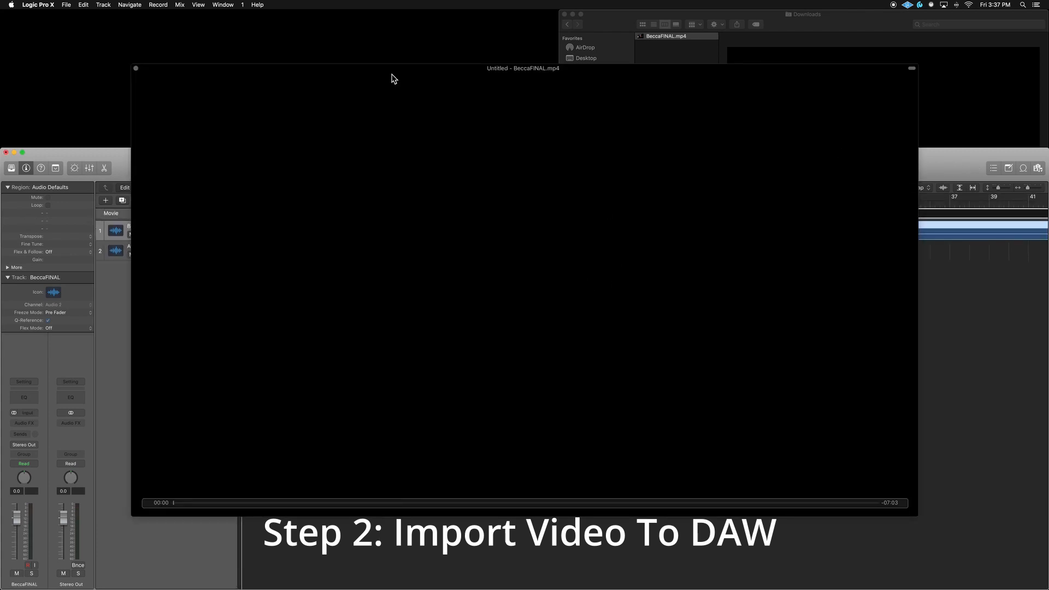
{"action": "left_click", "coordinate": [136, 69]}
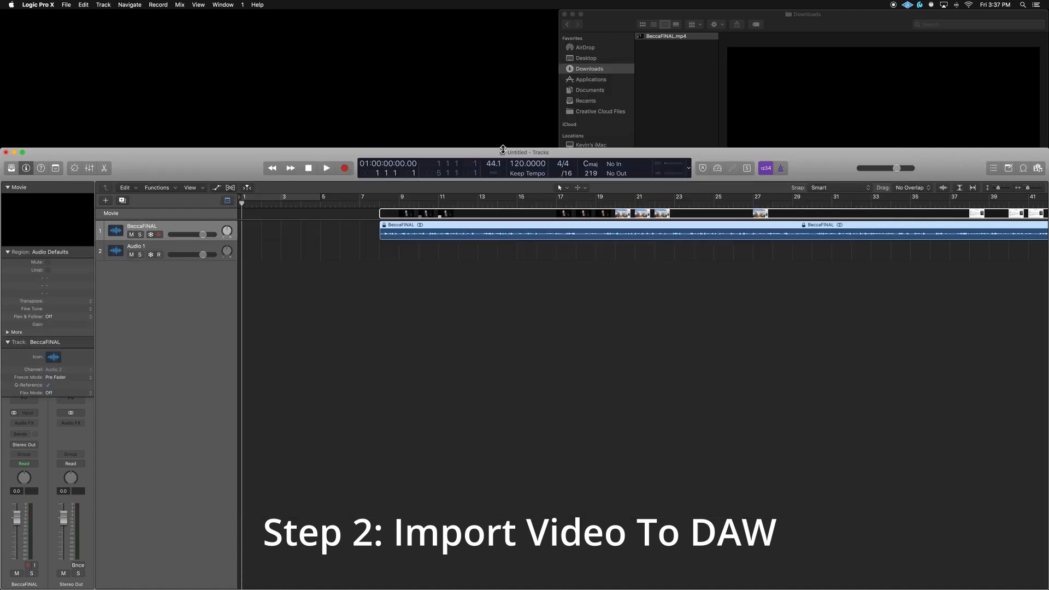
{"action": "double_click", "coordinate": [486, 154]}
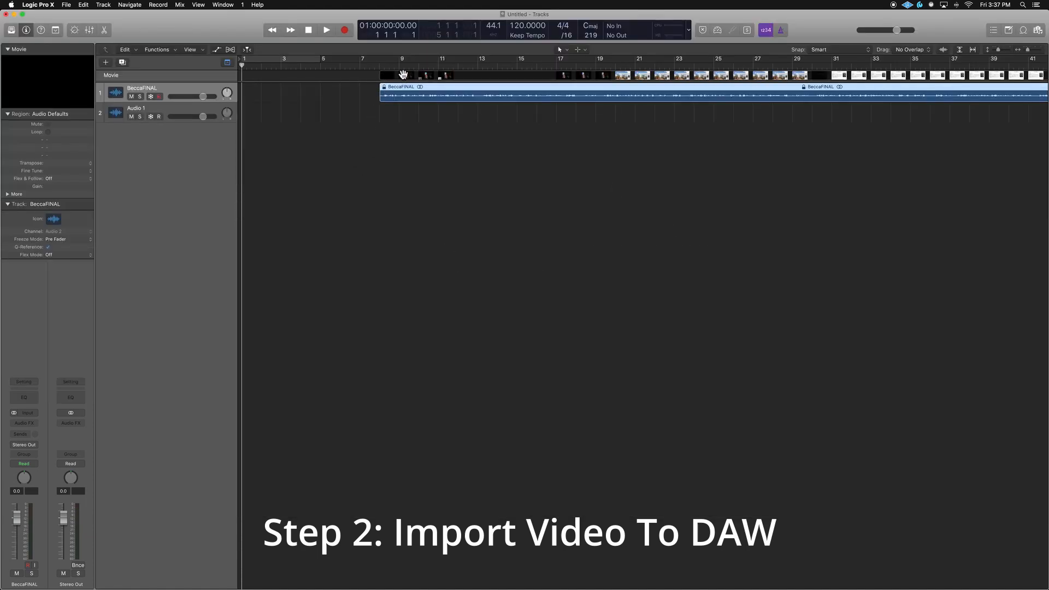
Move the movie region and its SMPTE position to the project start
{"action": "left_click_drag", "start_coordinate": [402, 75], "coordinate": [341, 68]}
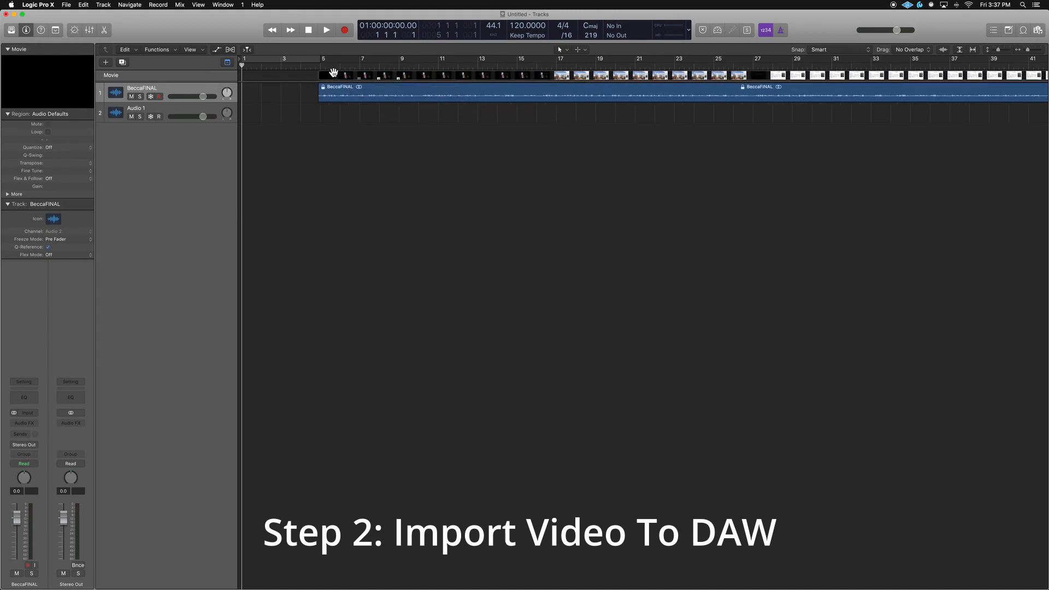
{"action": "right_click", "coordinate": [385, 77]}
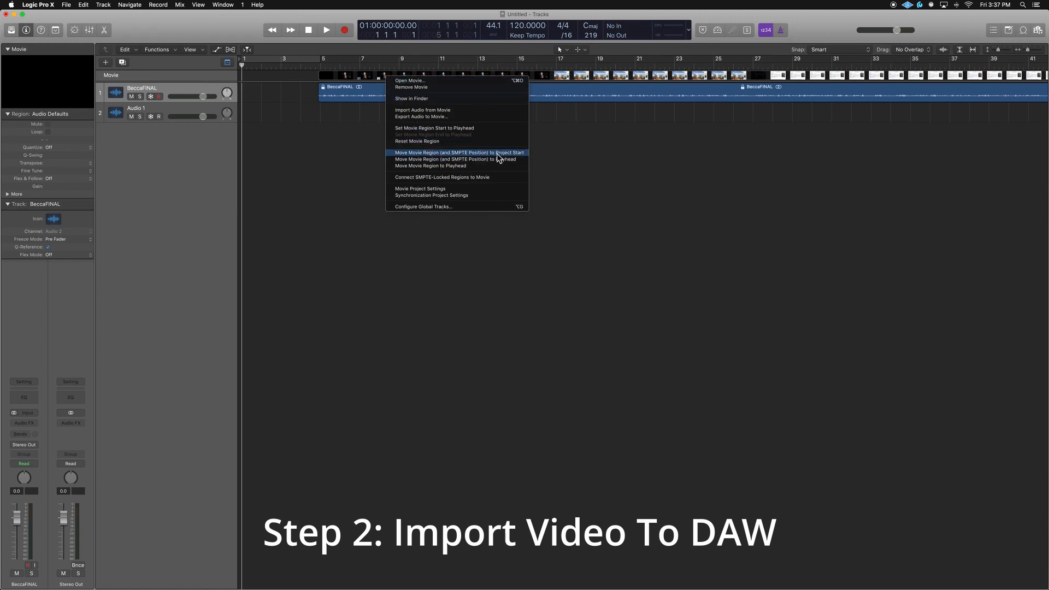
{"action": "left_click", "coordinate": [494, 153]}
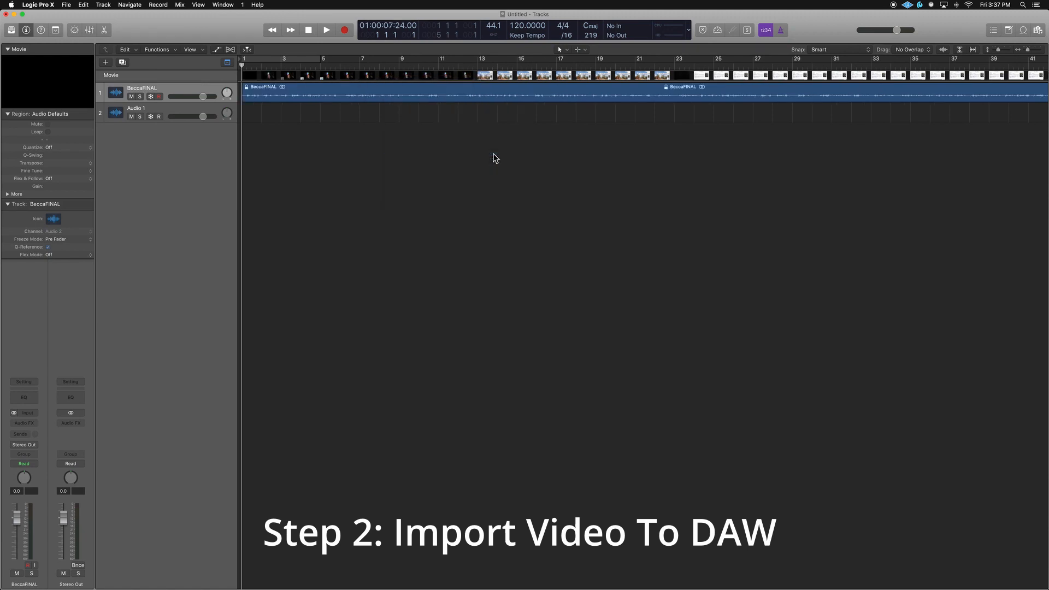
Delete the empty Audio 1 track
{"action": "left_click", "coordinate": [168, 112]}
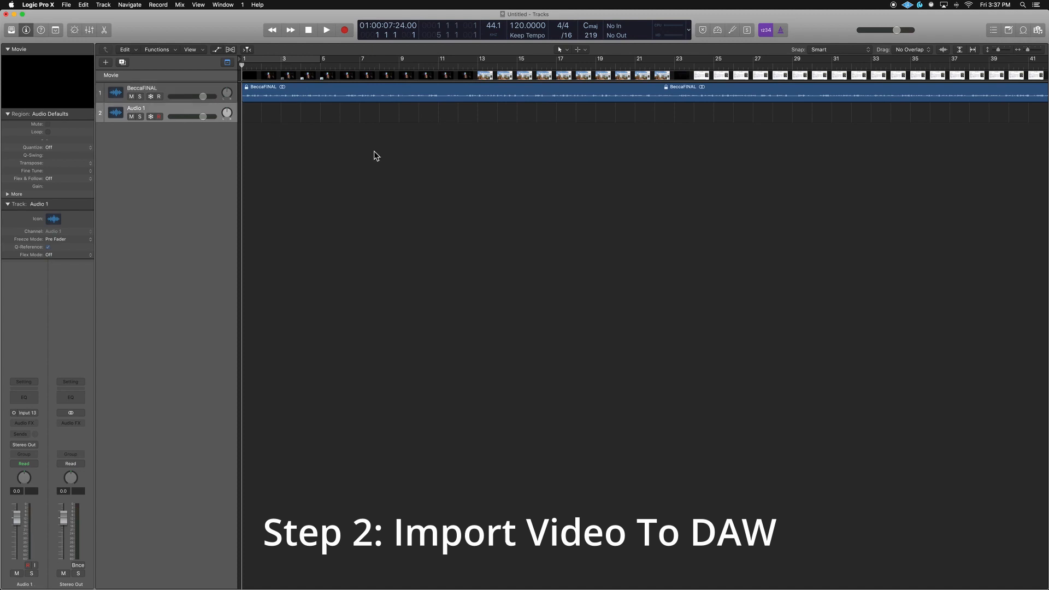
{"action": "key", "text": "super+BackSpace"}
{"action": "left_click", "coordinate": [375, 157]}
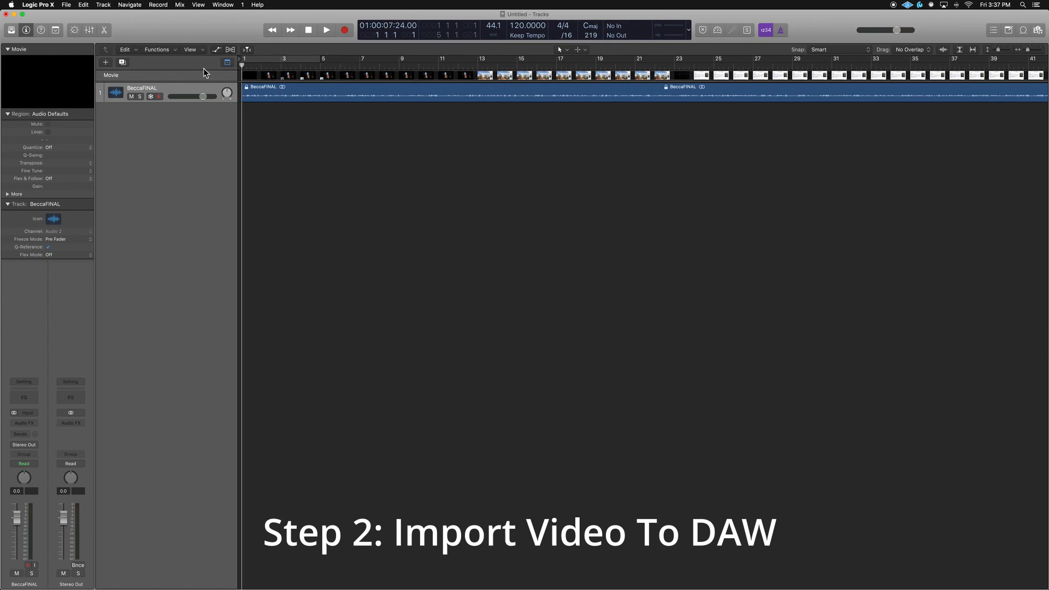
Enlarge the BeccaFINAL track vertically and play the opening bars of its audio
{"action": "key", "text": "super+Down"}
{"action": "key", "text": "super+Down"}
{"action": "key", "text": "super+Down"}
{"action": "key", "text": "super+Down"}
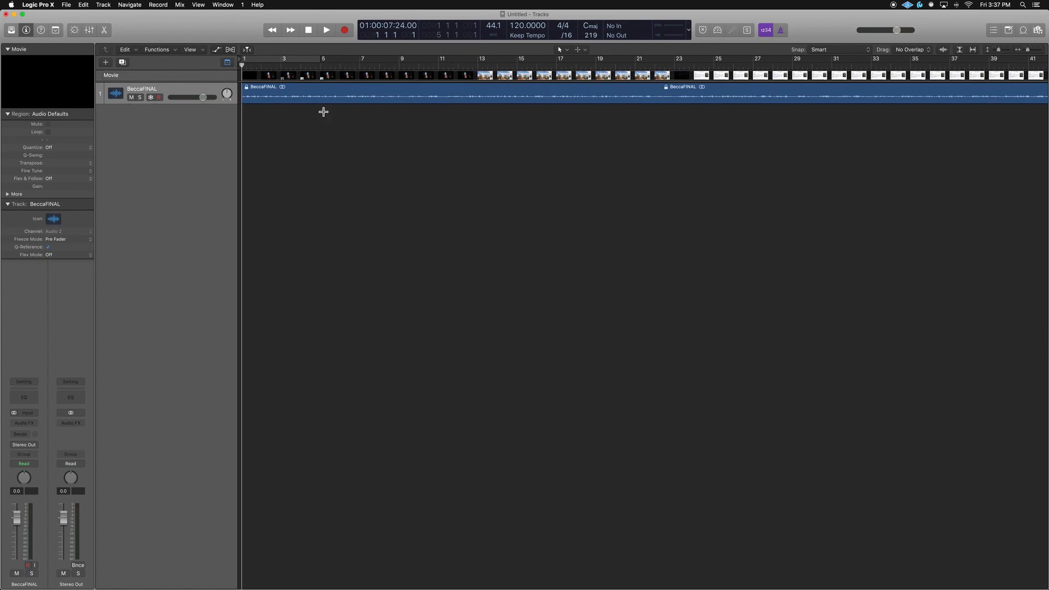
{"action": "key", "text": "super+Down"}
{"action": "key", "text": "super+Down"}
{"action": "key", "text": "super+Down"}
{"action": "key", "text": "super+Down"}
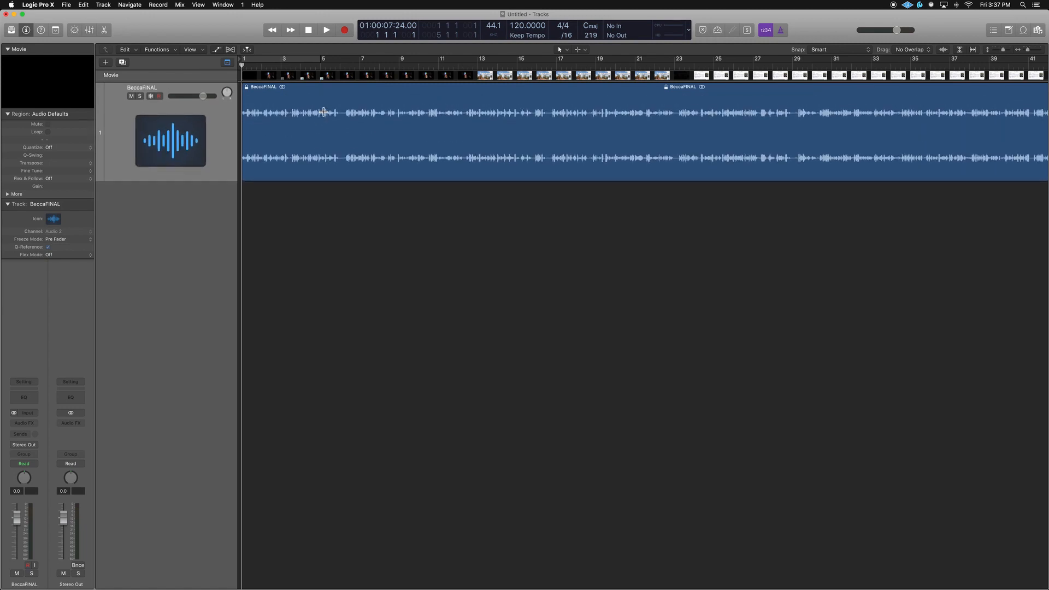
{"action": "key", "text": "space"}
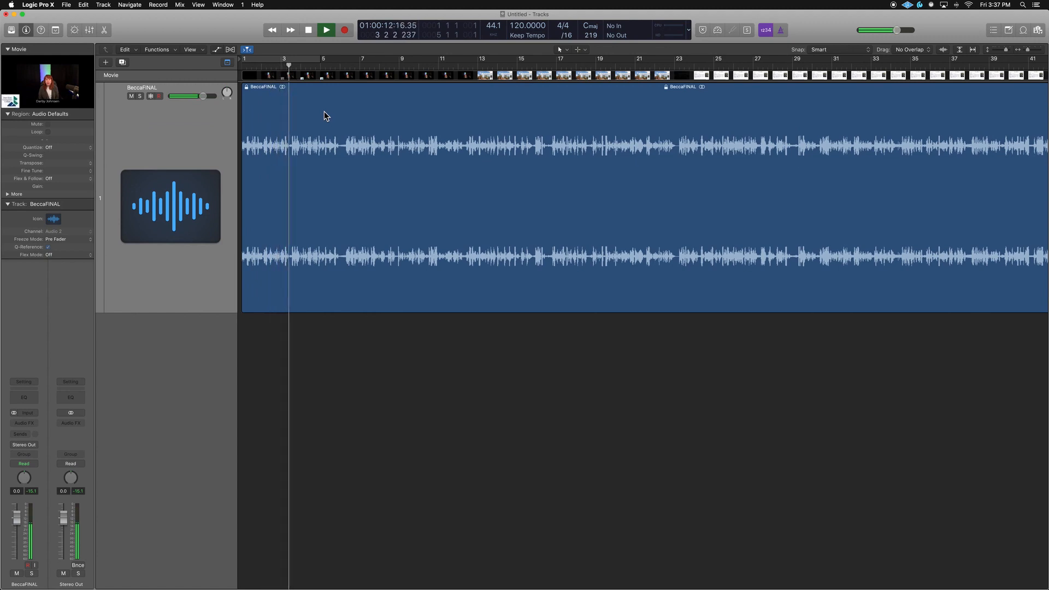
{"action": "key", "text": "space"}
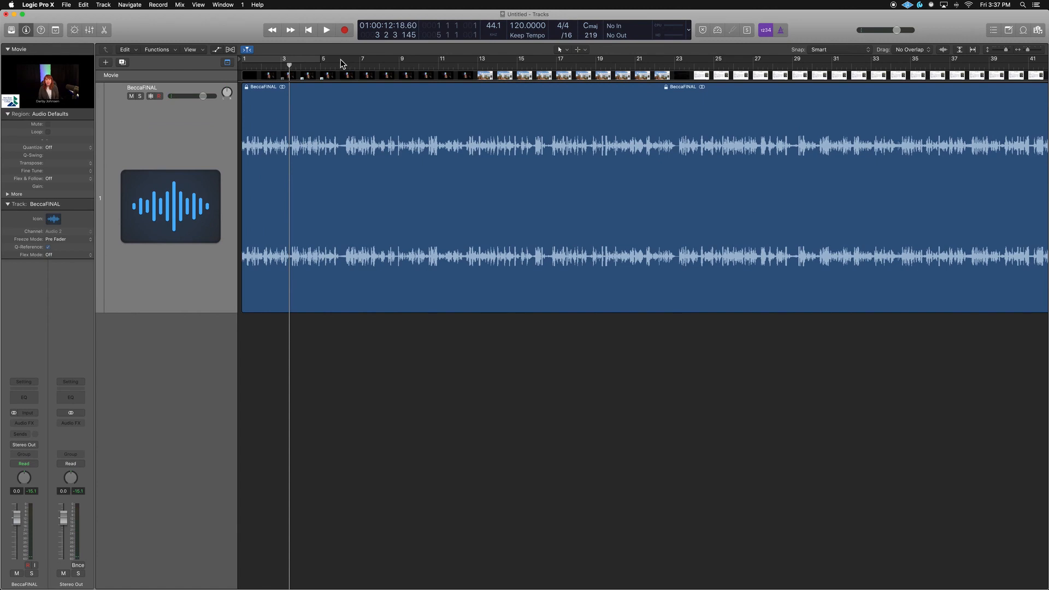
Mark a short cycle range over the quiet gap between phrases around bar 6
{"action": "key", "text": "super+Right"}
{"action": "key", "text": "super+Right"}
{"action": "key", "text": "super+Right"}
{"action": "key", "text": "super+Right"}
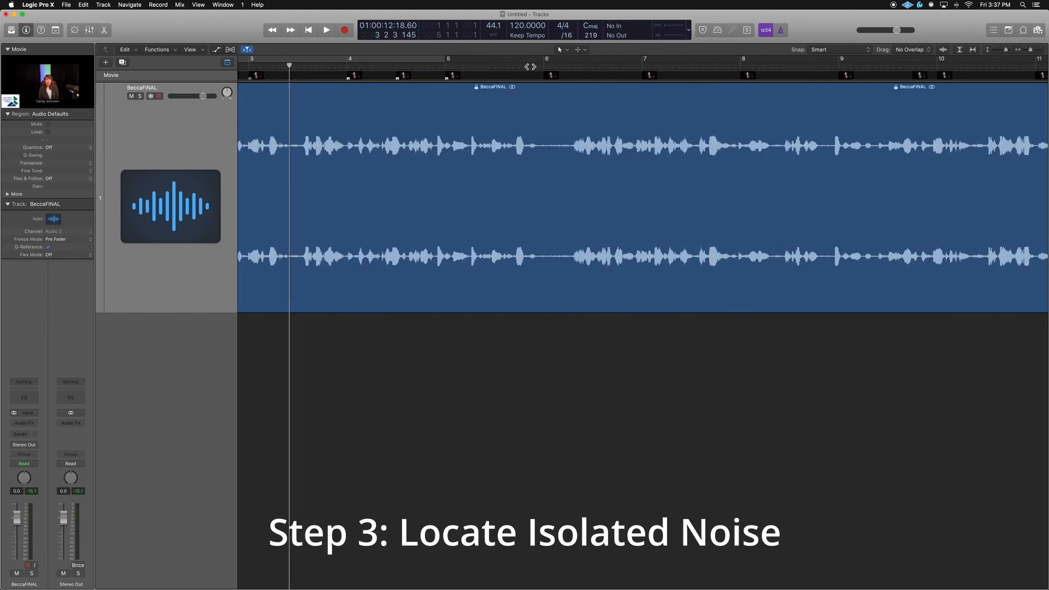
{"action": "left_click_drag", "start_coordinate": [546, 58], "coordinate": [550, 59]}
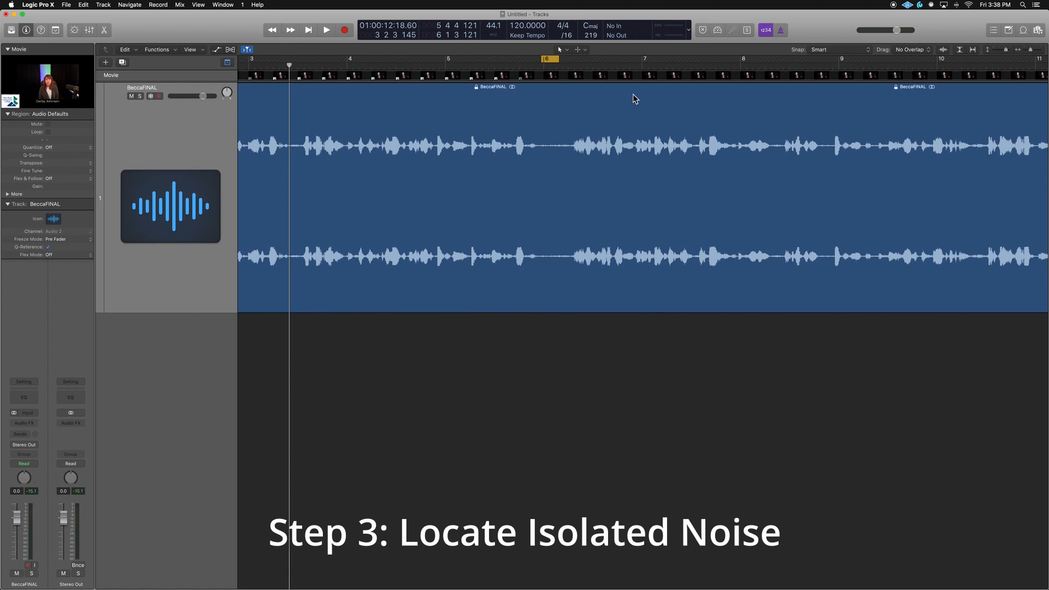
Mark a cycle range over the isolated noise after the final speech, from about bar 209 beat 3 to beat 4
{"action": "key", "text": "super+Left"}
{"action": "scroll", "coordinate": [633, 99], "scroll_direction": "right", "scroll_amount": 15}
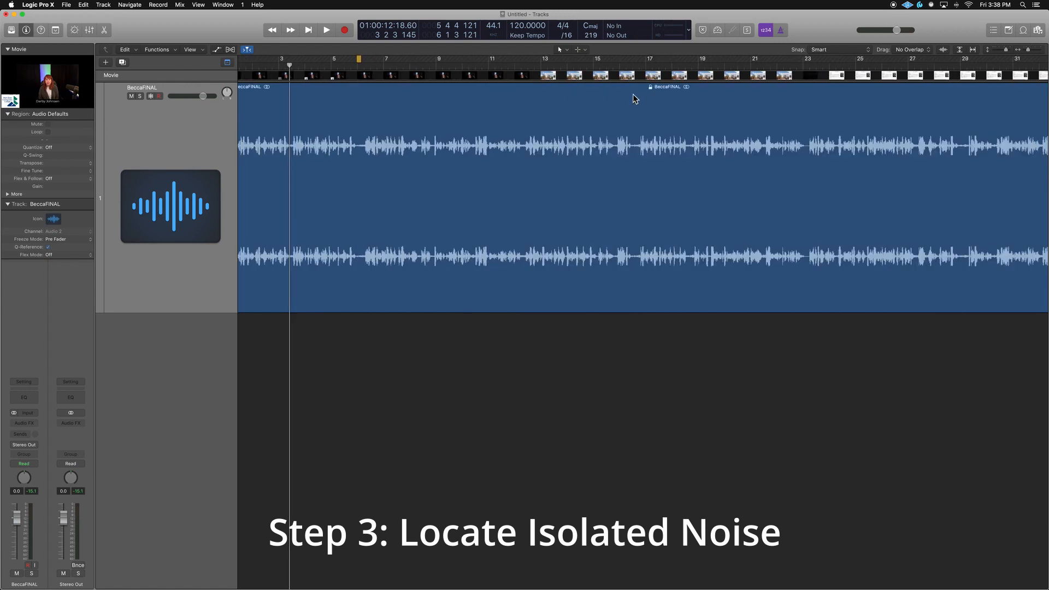
{"action": "scroll", "coordinate": [602, 100], "scroll_direction": "right", "scroll_amount": 20}
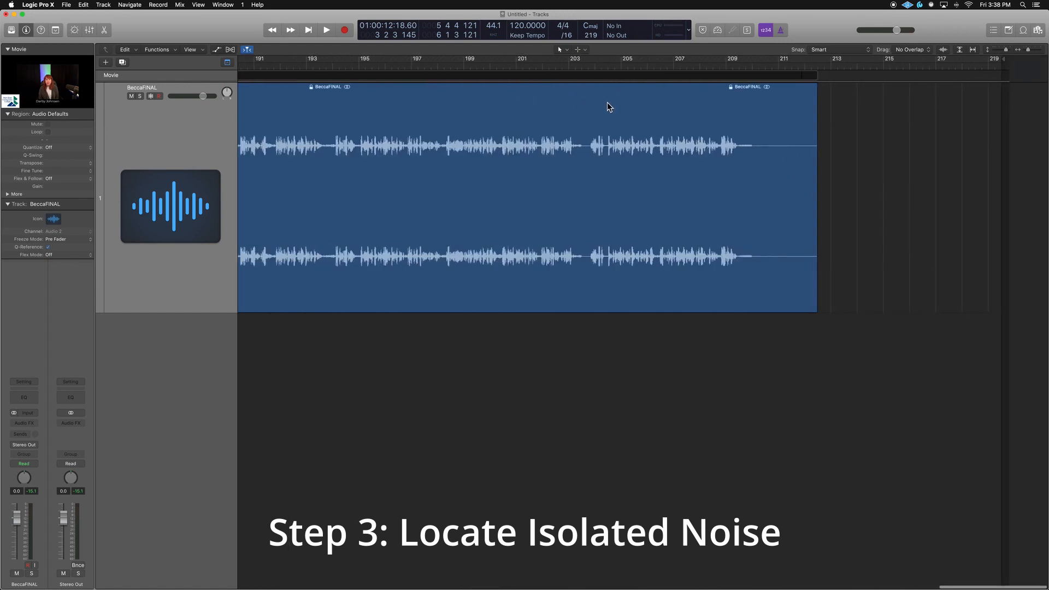
{"action": "left_click", "coordinate": [779, 64]}
{"action": "key", "text": "super+Right"}
{"action": "key", "text": "super+Right"}
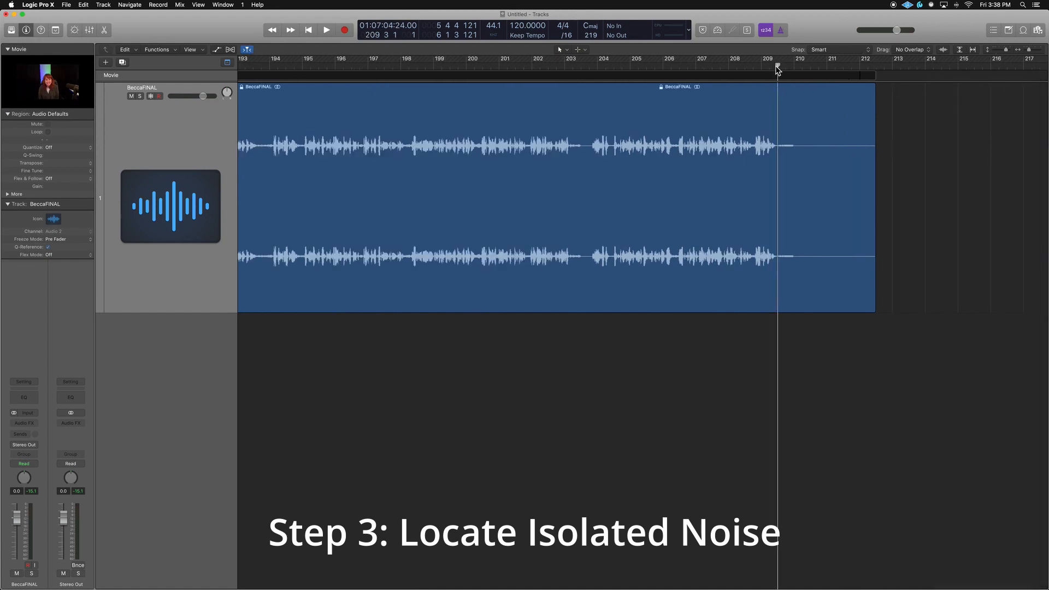
{"action": "mouse_move", "coordinate": [698, 66]}
{"action": "left_mouse_down"}
{"action": "mouse_move", "coordinate": [826, 60]}
{"action": "mouse_move", "coordinate": [794, 57]}
{"action": "left_mouse_up"}
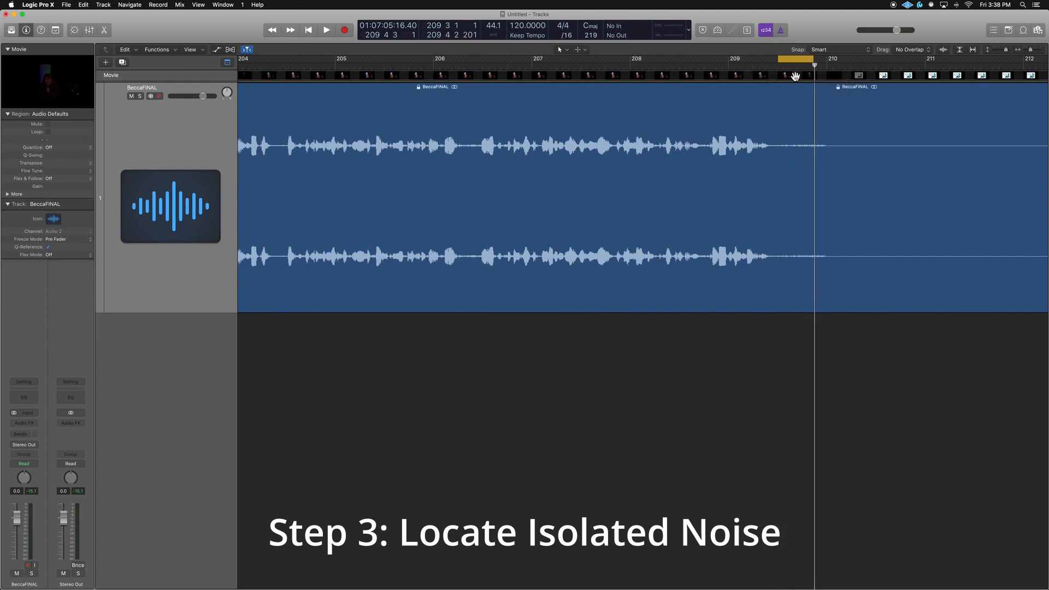
Play the isolated noise and shift the cycle range slightly later, starting at about 209 3 1 161
{"action": "key", "text": "space"}
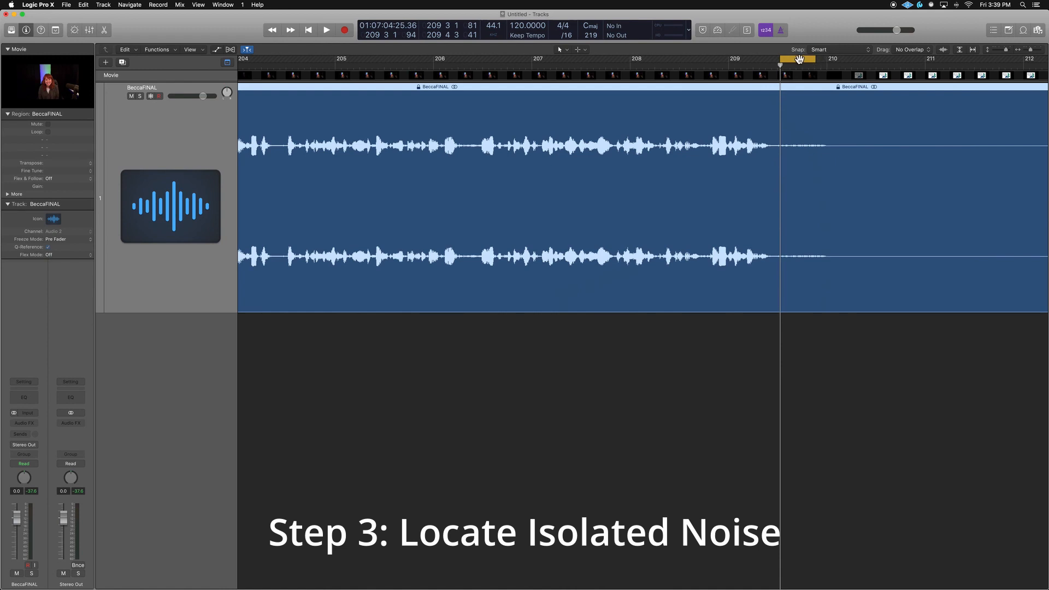
{"action": "left_click_drag", "start_coordinate": [799, 59], "coordinate": [801, 59]}
{"action": "key", "text": "space"}
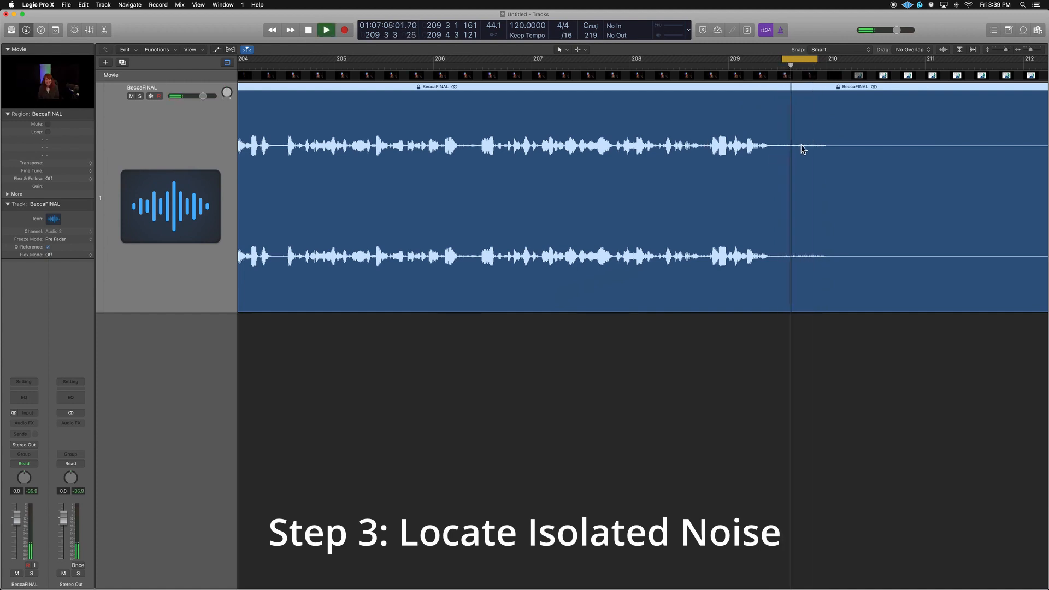
{"action": "key", "text": "space"}
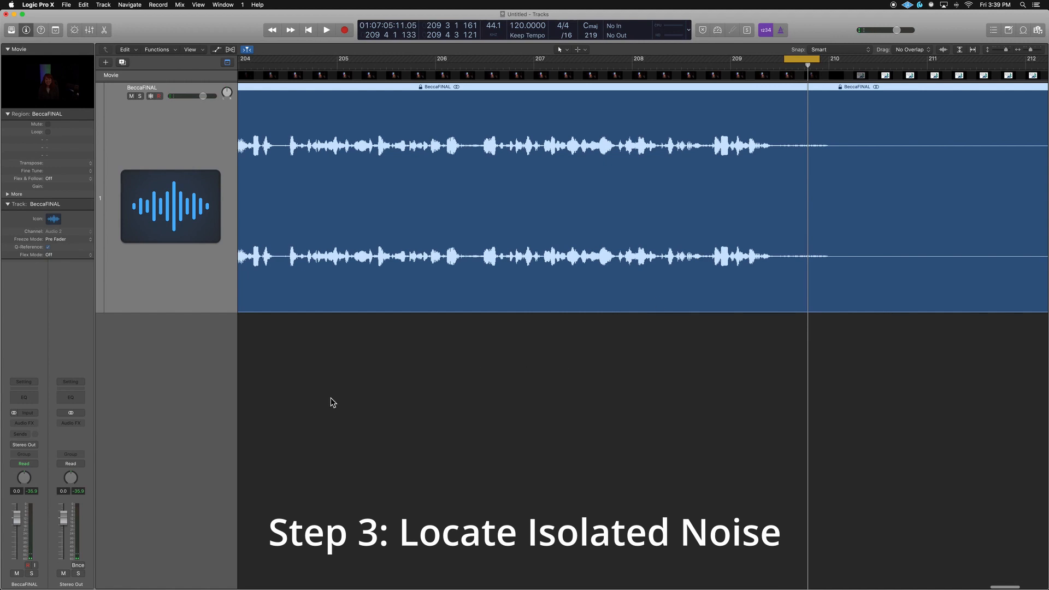
Show and hide the mixer, and toggle the inspector off and on
{"action": "key", "text": "x"}
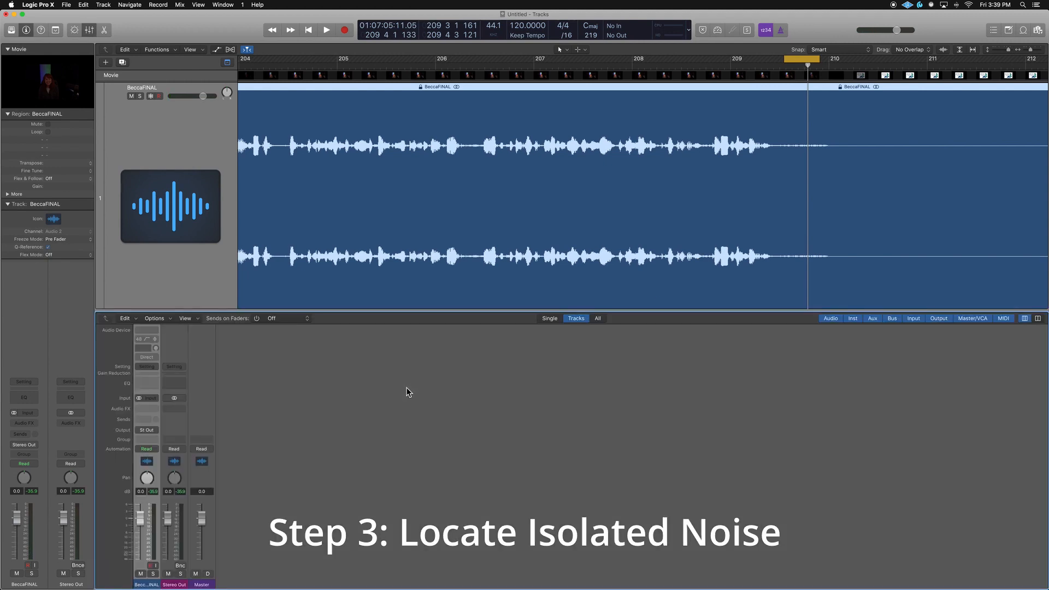
{"action": "key", "text": "x"}
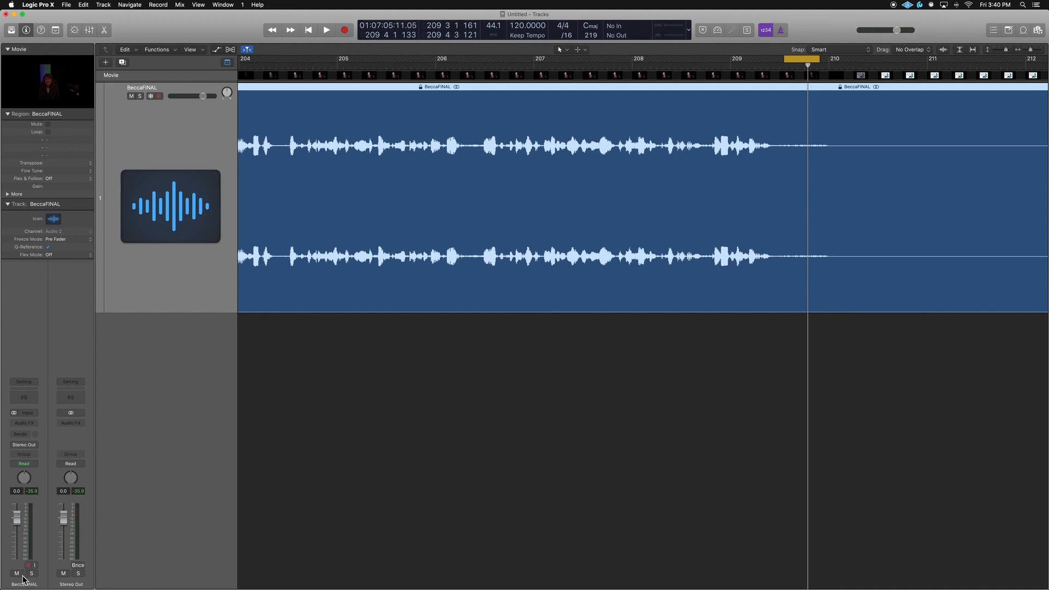
{"action": "key", "text": "i"}
{"action": "key", "text": "i"}
{"action": "key", "text": "i"}
{"action": "key", "text": "i"}
Insert the stereo iZotope RX 7 Voice De-noise plug-in on the speech track and set its filter type to Gentle
{"action": "key", "text": "x"}
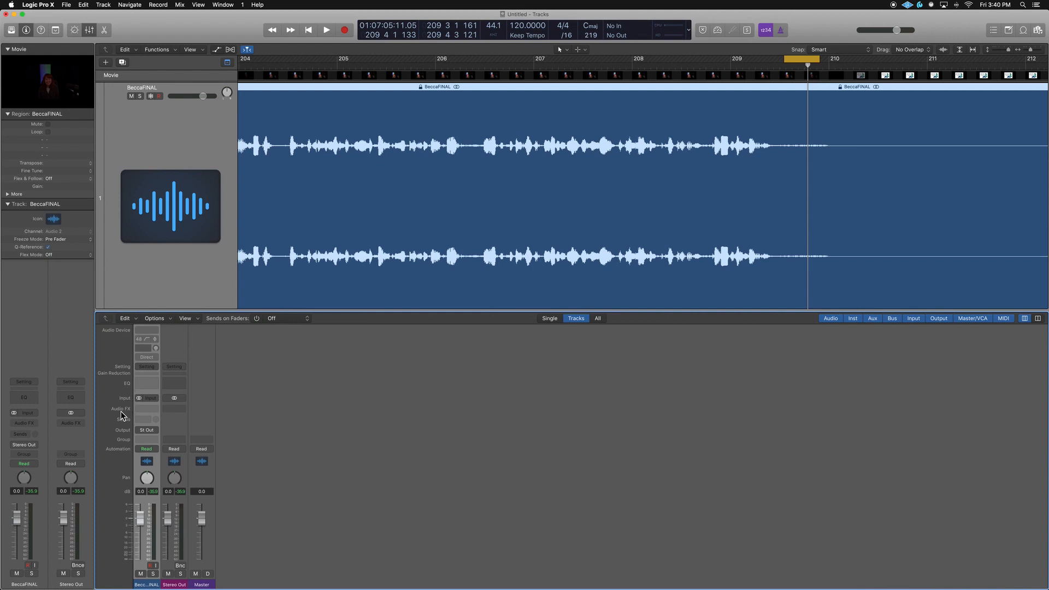
{"action": "left_click", "coordinate": [154, 411]}
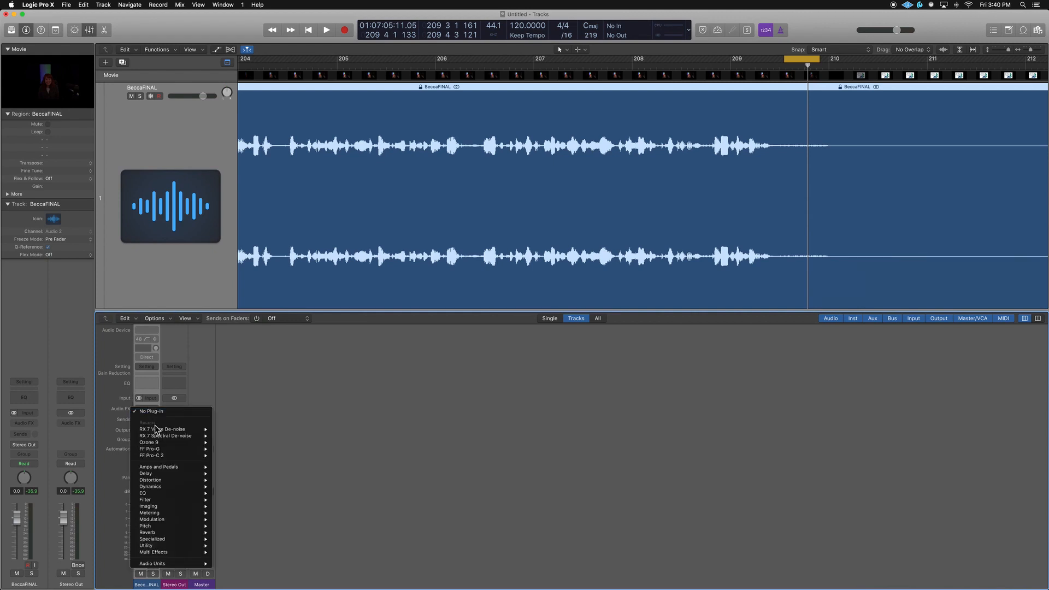
{"action": "mouse_move", "coordinate": [180, 564]}
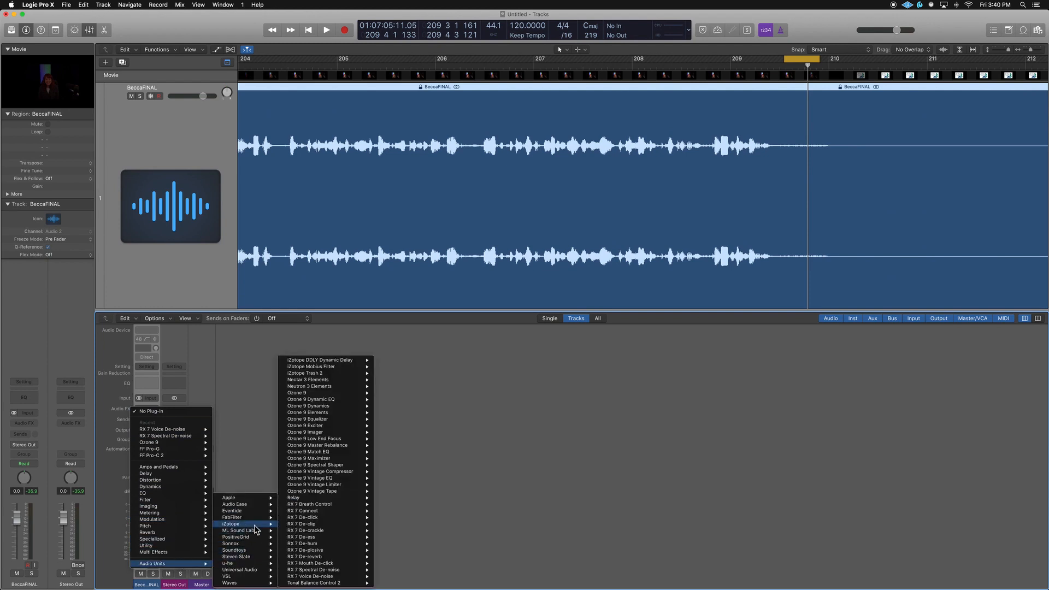
{"action": "mouse_move", "coordinate": [298, 526]}
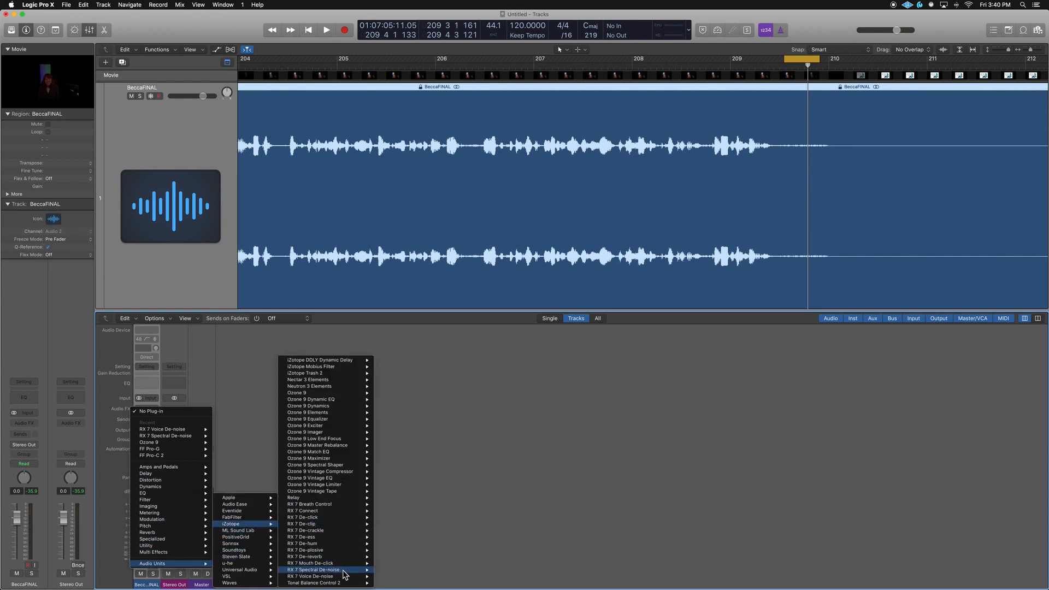
{"action": "mouse_move", "coordinate": [341, 577]}
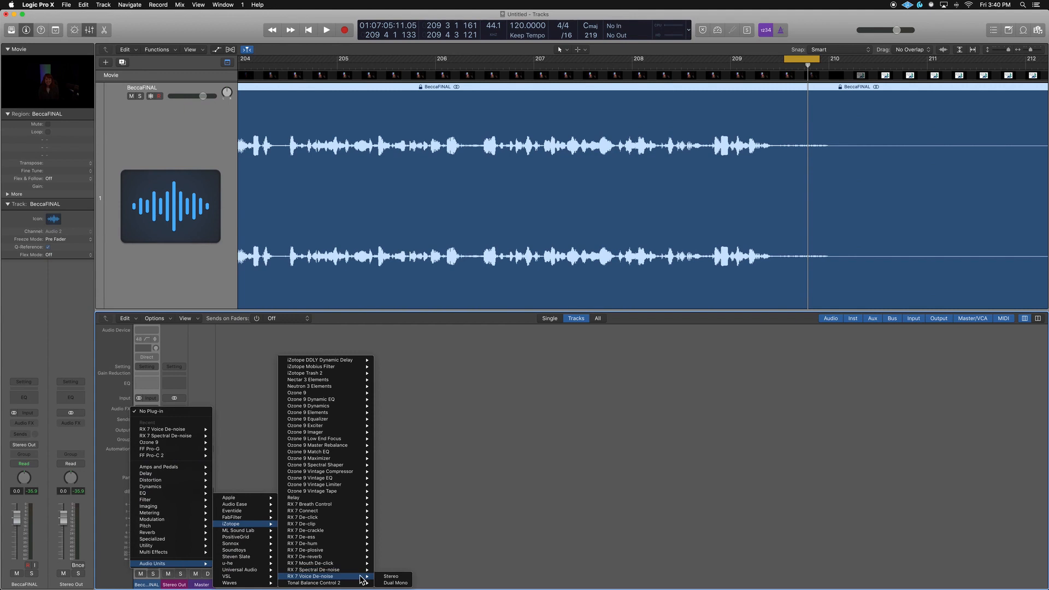
{"action": "left_click", "coordinate": [391, 577]}
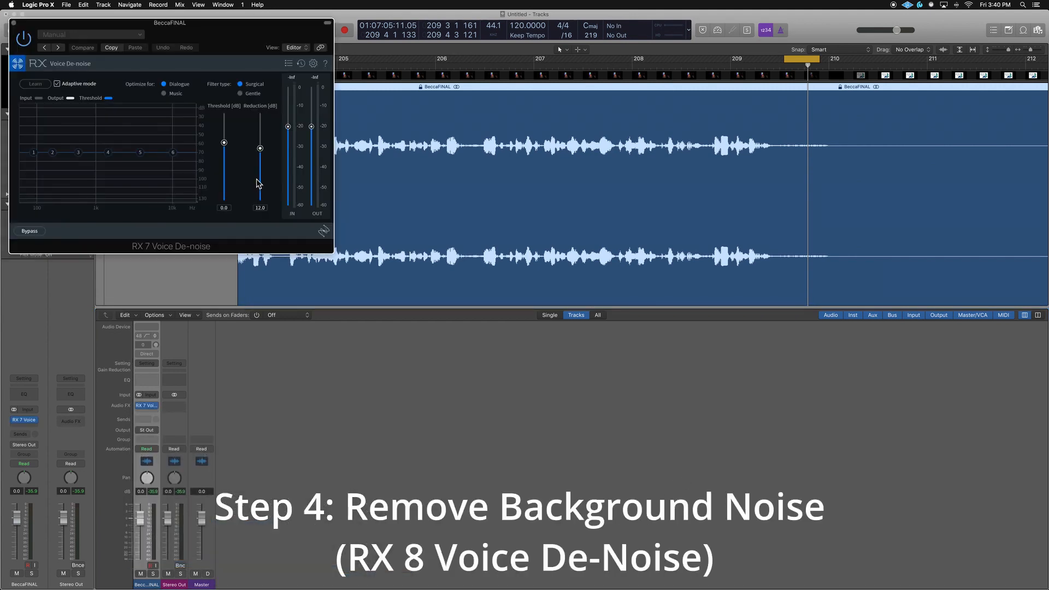
{"action": "left_click_drag", "start_coordinate": [176, 38], "coordinate": [431, 123]}
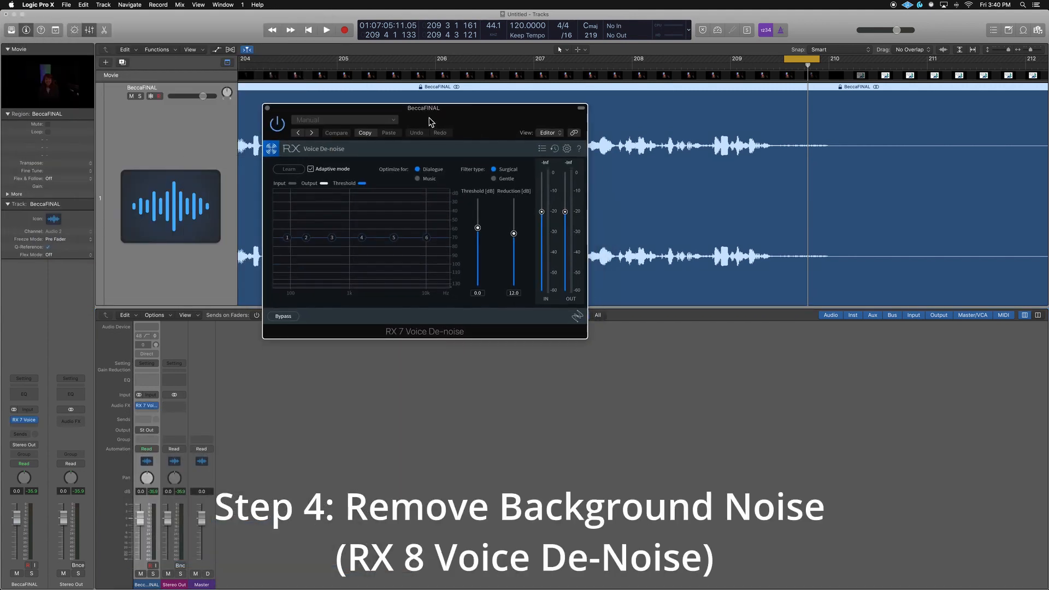
{"action": "left_click", "coordinate": [495, 179]}
Loop the isolated noise, disable Voice De-noise's Adaptive mode, and learn the noise profile from that playback
{"action": "key", "text": "space"}
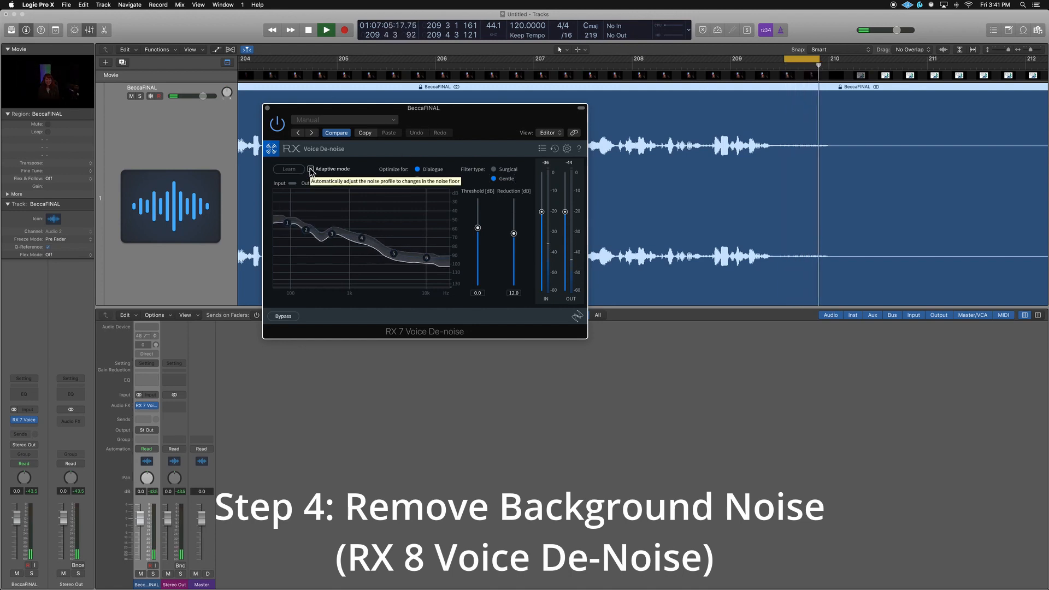
{"action": "left_click", "coordinate": [310, 169]}
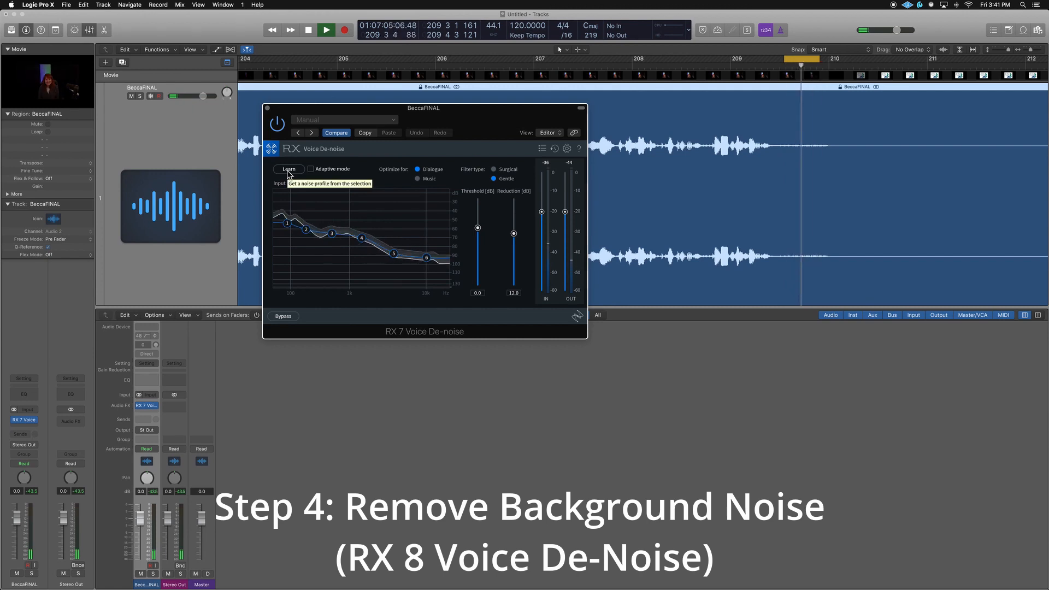
{"action": "left_click", "coordinate": [288, 170]}
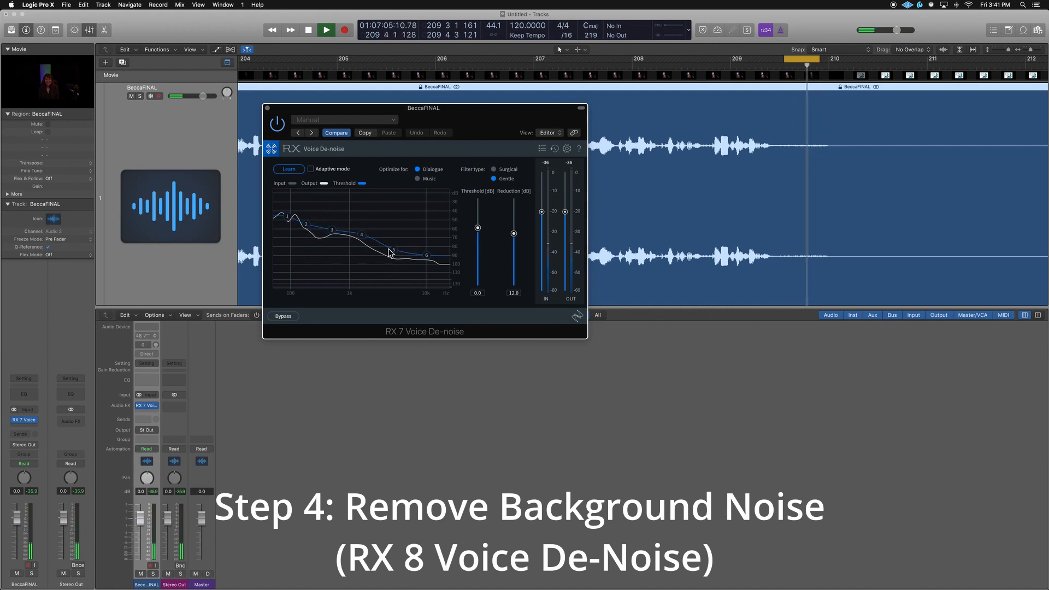
{"action": "left_click", "coordinate": [293, 171]}
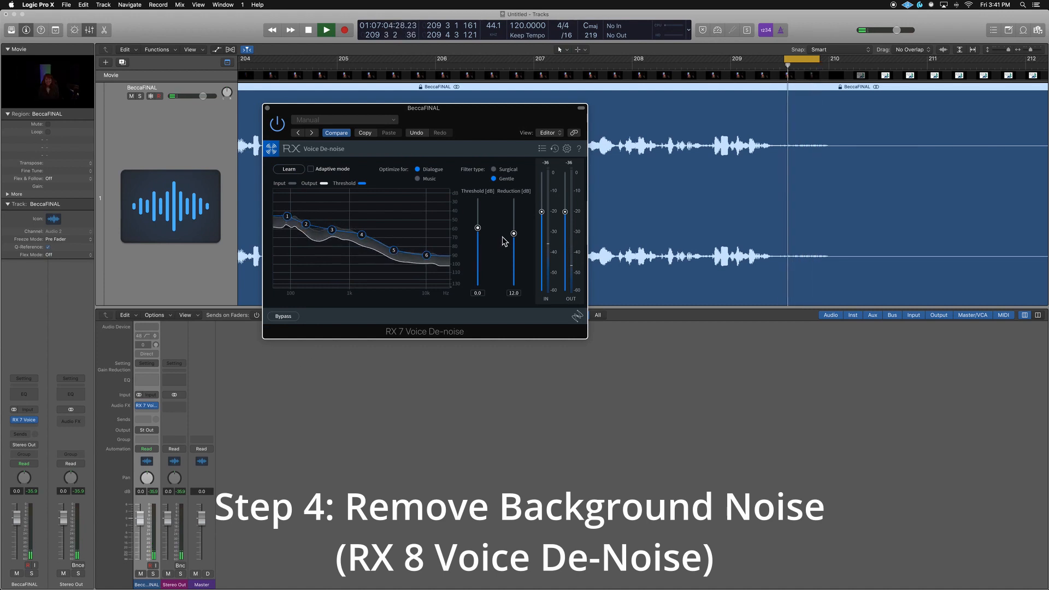
Compare the looped noise at 0.0 dB Reduction, set Voice De-noise's Reduction to 16.0 dB, and close the plug-in window
{"action": "mouse_move", "coordinate": [513, 233]}
{"action": "left_mouse_down"}
{"action": "mouse_move", "coordinate": [515, 295]}
{"action": "mouse_move", "coordinate": [513, 235]}
{"action": "mouse_move", "coordinate": [515, 287]}
{"action": "left_mouse_up"}
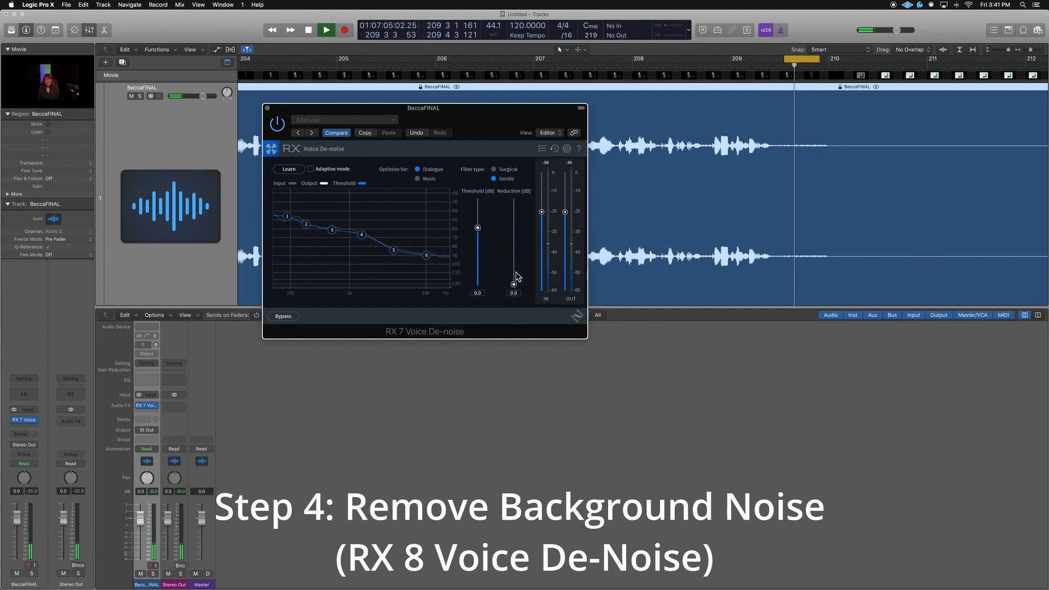
{"action": "mouse_move", "coordinate": [516, 273]}
{"action": "left_mouse_down"}
{"action": "mouse_move", "coordinate": [516, 240]}
{"action": "mouse_move", "coordinate": [517, 290]}
{"action": "left_mouse_up"}
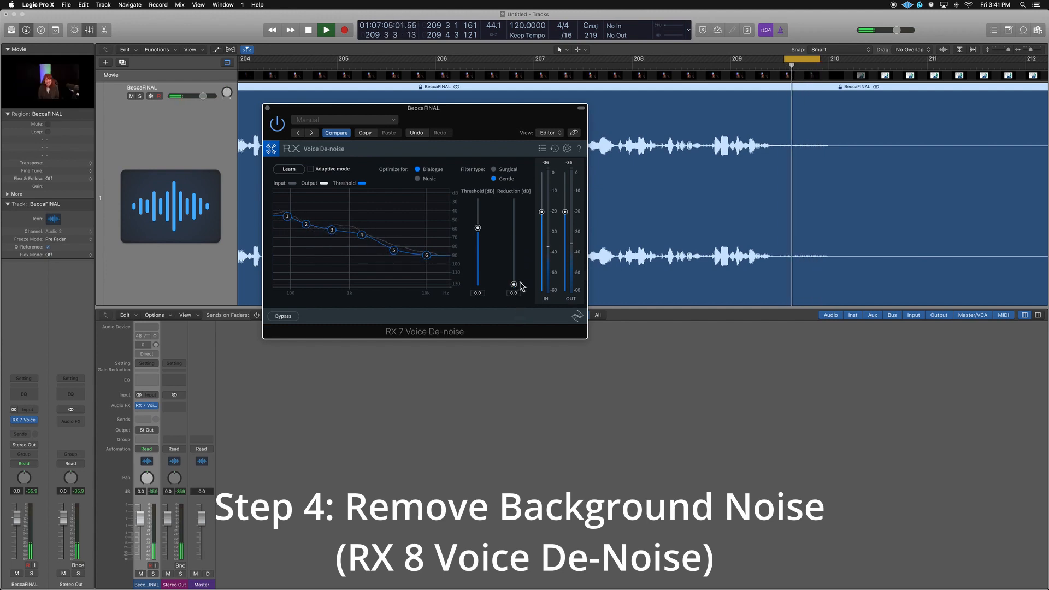
{"action": "left_click_drag", "start_coordinate": [513, 287], "coordinate": [514, 218]}
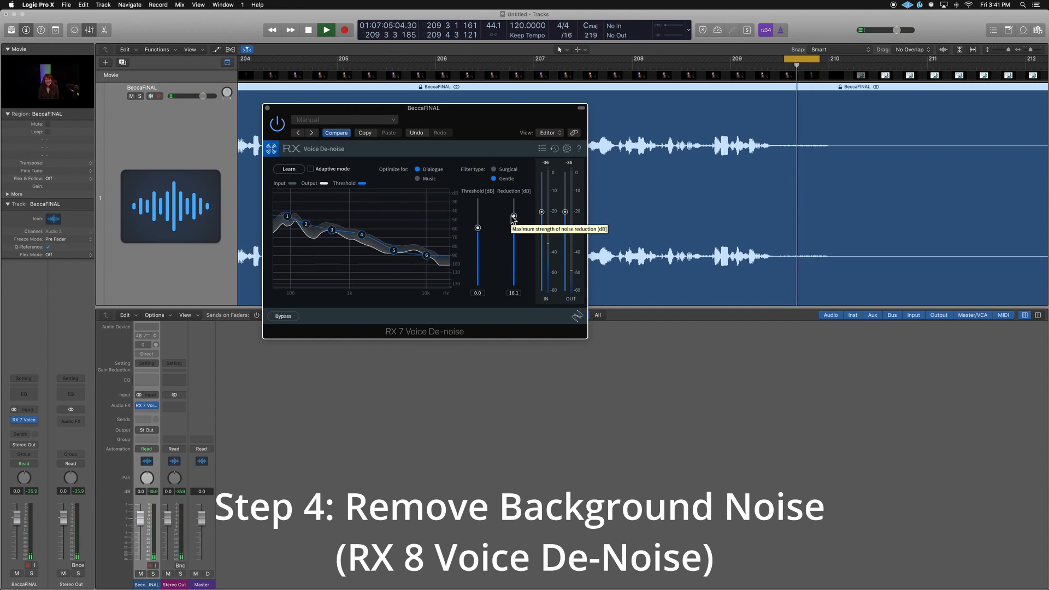
{"action": "left_click_drag", "start_coordinate": [512, 217], "coordinate": [514, 218]}
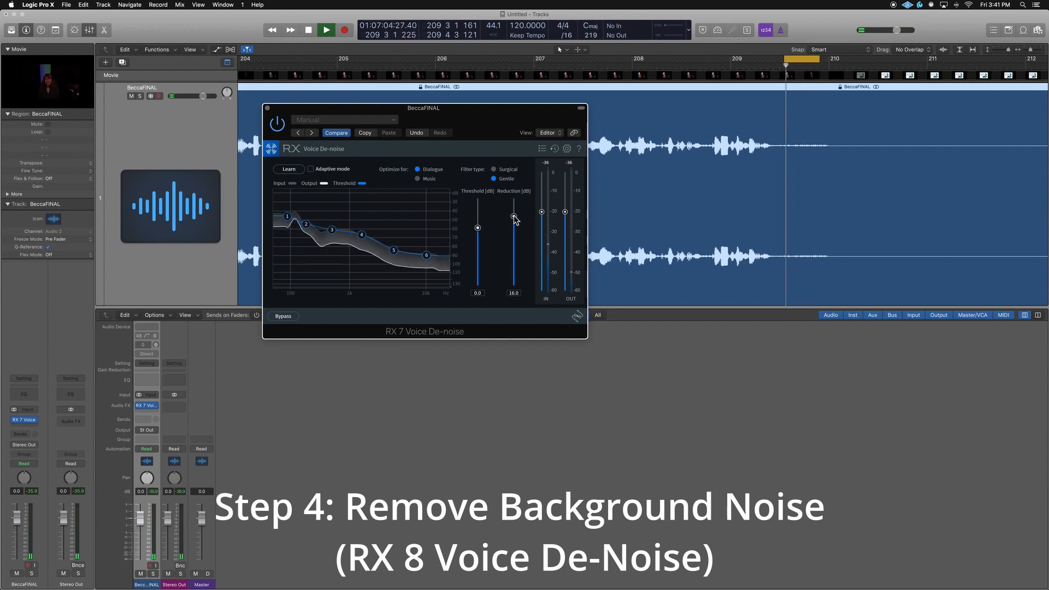
{"action": "left_click", "coordinate": [268, 110]}
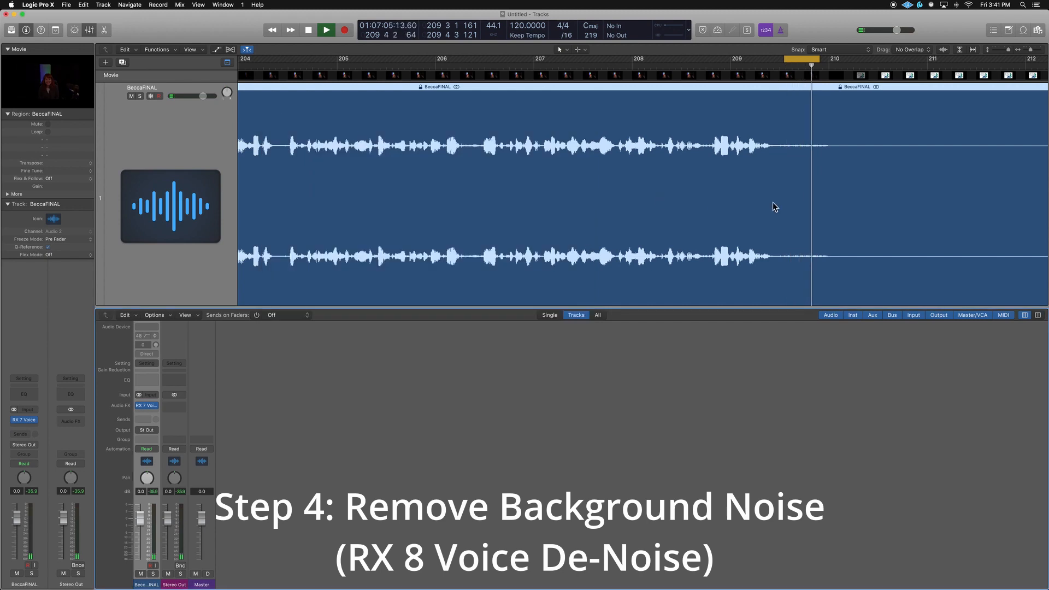
Stop the noise loop, hide the mixer, and return the playhead to the beginning of the project
{"action": "key", "text": "space"}
{"action": "key", "text": "super+Left"}
{"action": "key", "text": "super+Left"}
{"action": "key", "text": "super+Left"}
{"action": "key", "text": "super+Left"}
{"action": "key", "text": "super+Left"}
{"action": "key", "text": "super+Left"}
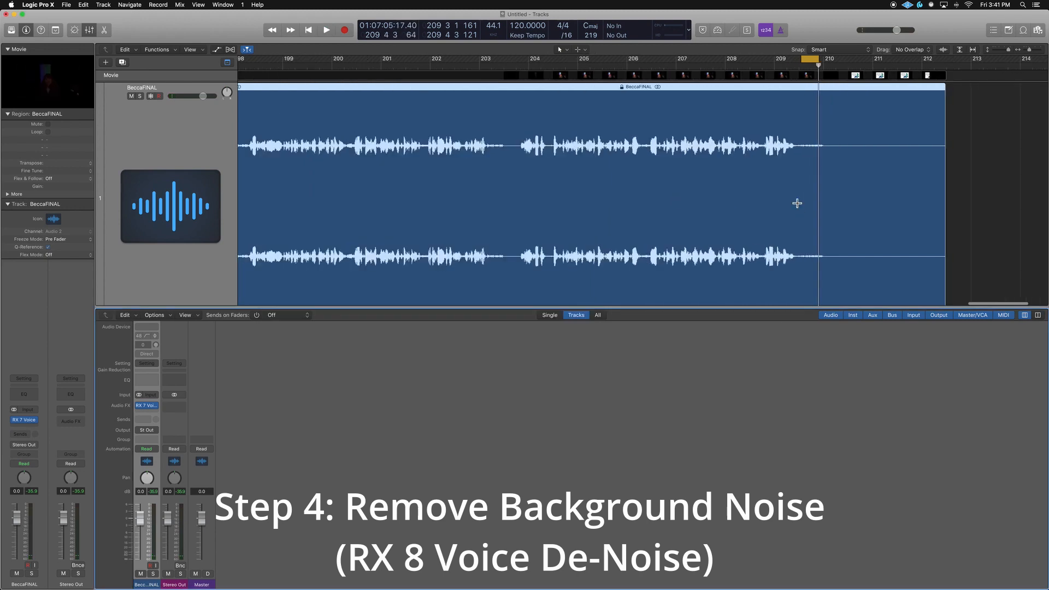
{"action": "key", "text": "x"}
{"action": "key", "text": "super+Left"}
{"action": "key", "text": "super+Left"}
{"action": "key", "text": "super+Left"}
{"action": "key", "text": "super+Left"}
{"action": "key", "text": "super+Left"}
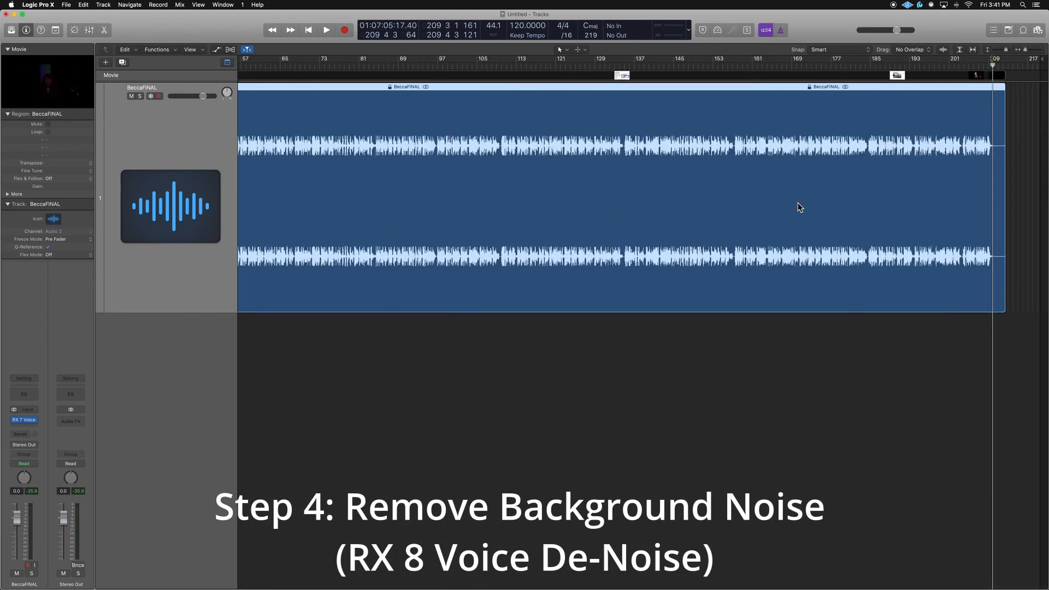
{"action": "key", "text": "Return"}
{"action": "left_click", "coordinate": [550, 365]}
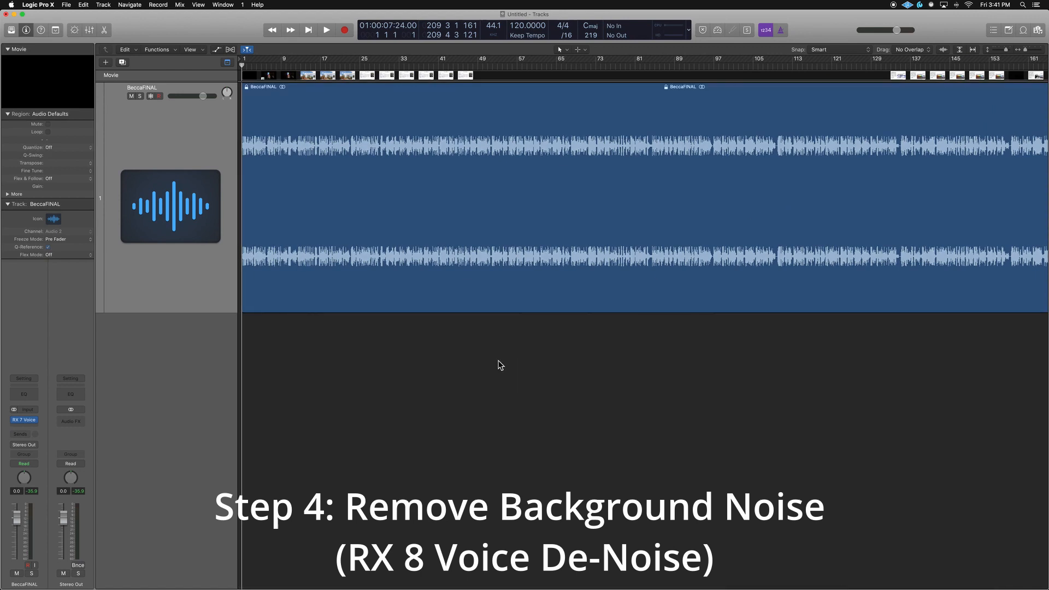
Turn off the cycle range and play the de-noised speech from the project's beginning
{"action": "right_click", "coordinate": [499, 365]}
{"action": "key", "text": "Escape"}
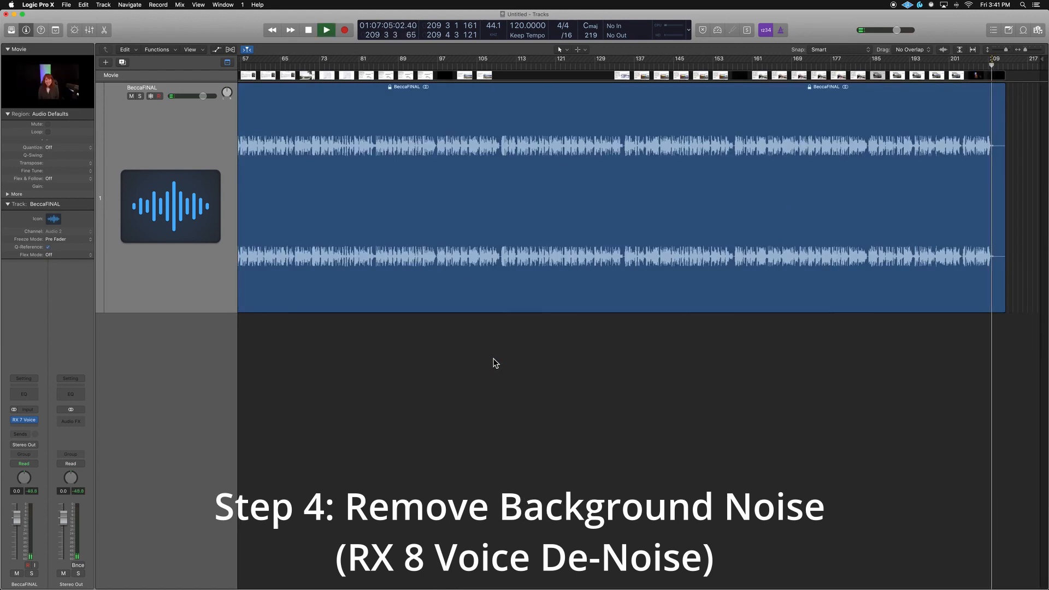
{"action": "key", "text": "Return"}
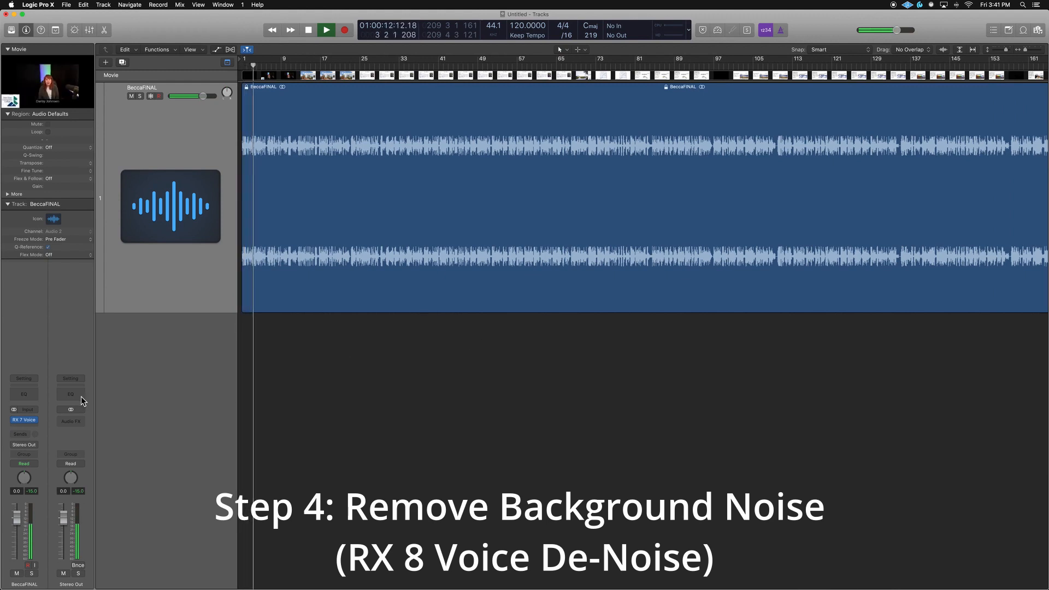
{"action": "key", "text": "space"}
Compare the opening speech with the RX 7 Voice De-noise plug-in bypassed and with it enabled
{"action": "mouse_move", "coordinate": [15, 422]}
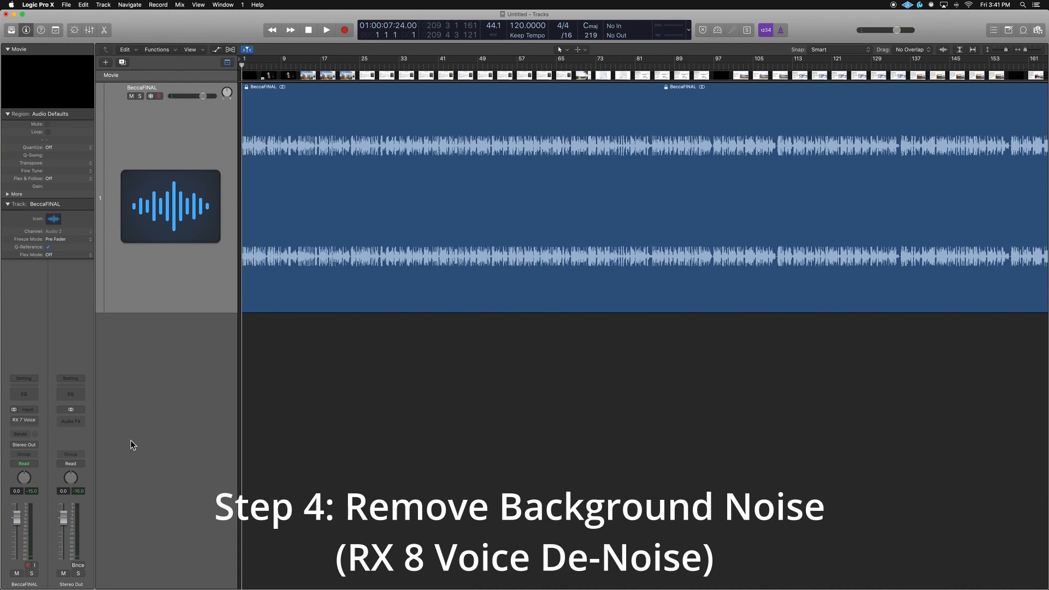
{"action": "key", "text": "space"}
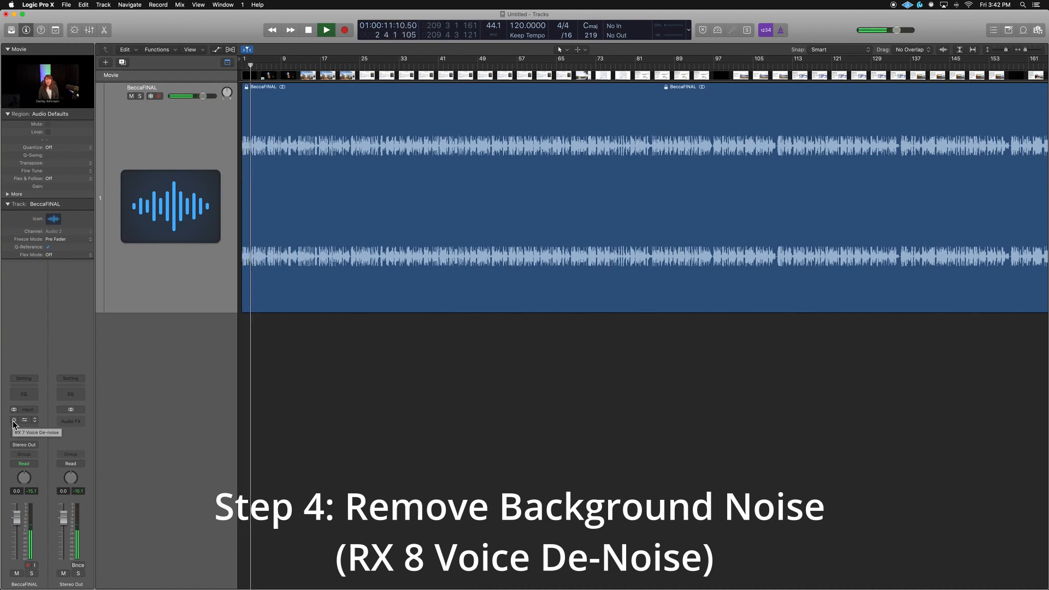
{"action": "key", "text": "space"}
{"action": "left_click", "coordinate": [13, 421]}
{"action": "key", "text": "space"}
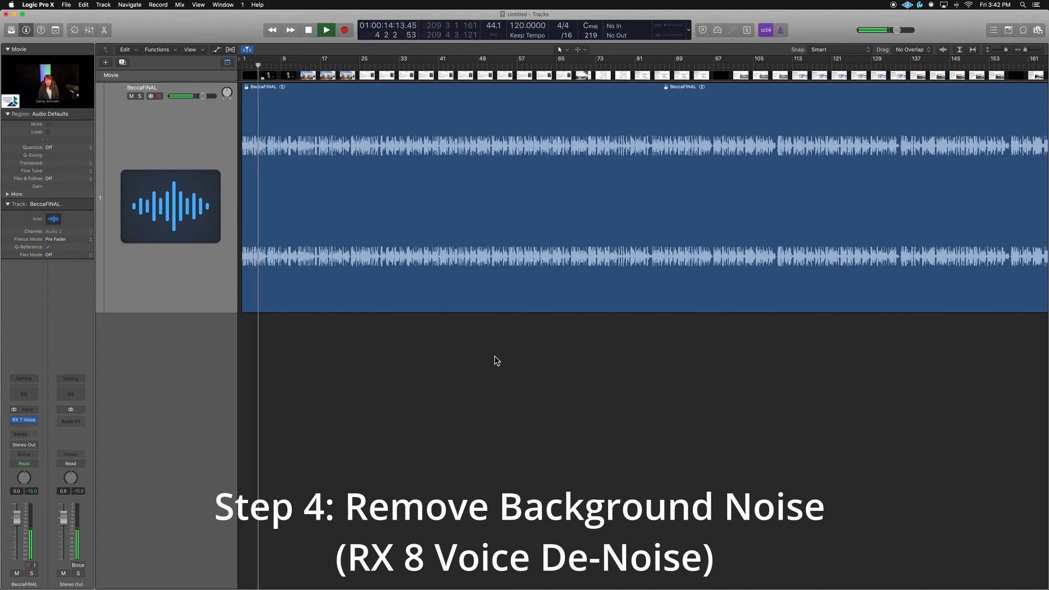
{"action": "key", "text": "space"}
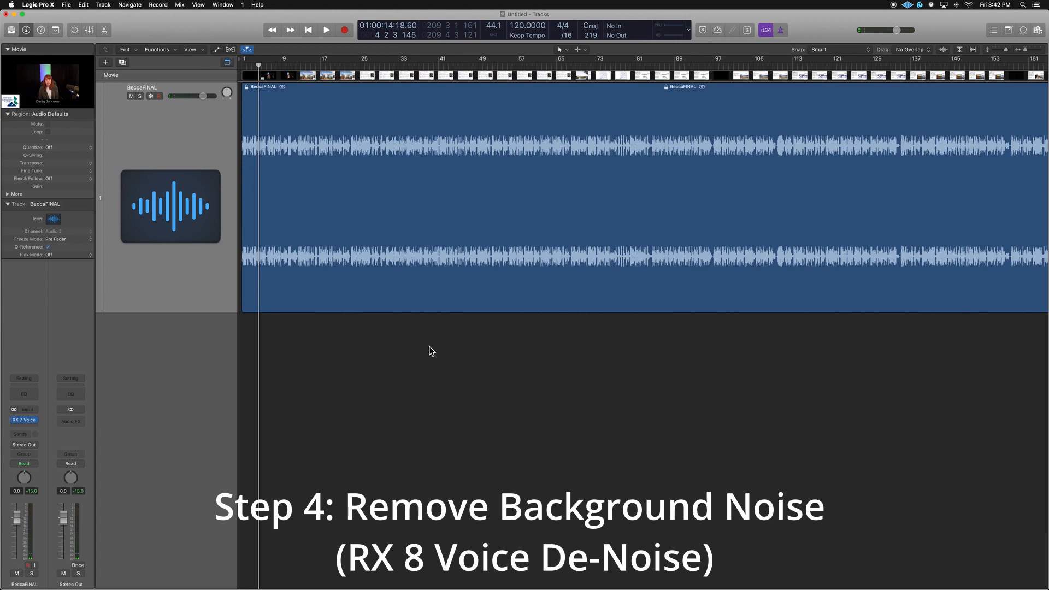
Review the Voice De-noise settings on the speech track and close the plug-in window
{"action": "left_click", "coordinate": [22, 421]}
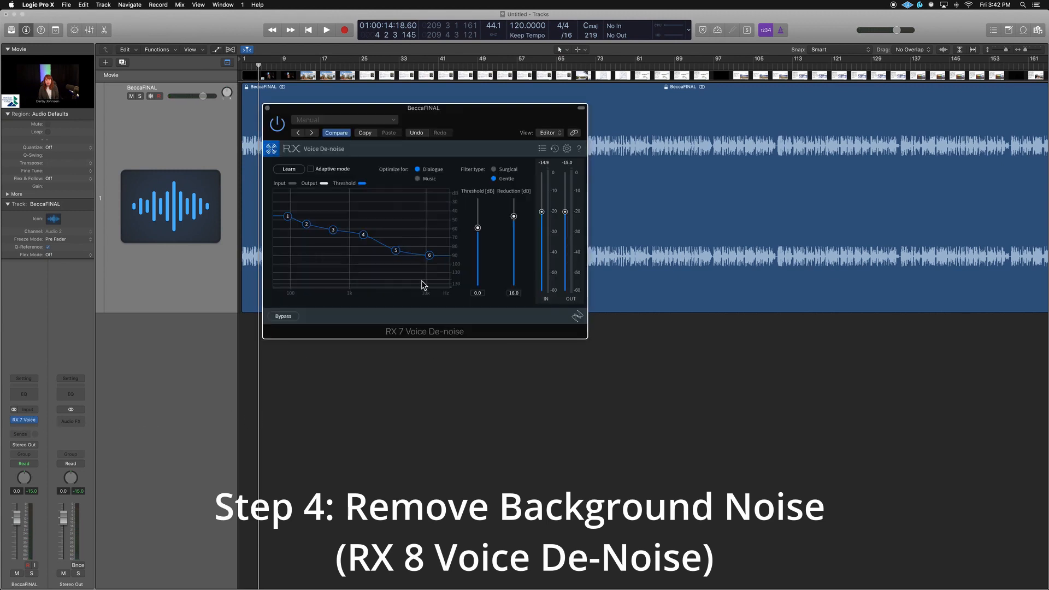
{"action": "left_click_drag", "start_coordinate": [457, 111], "coordinate": [546, 75]}
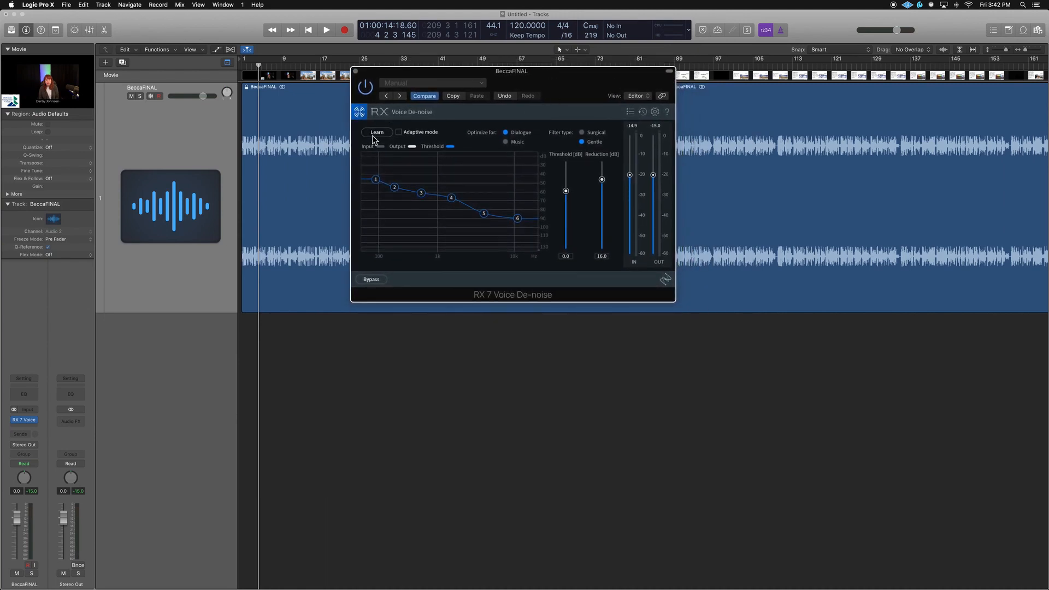
{"action": "left_click", "coordinate": [356, 71]}
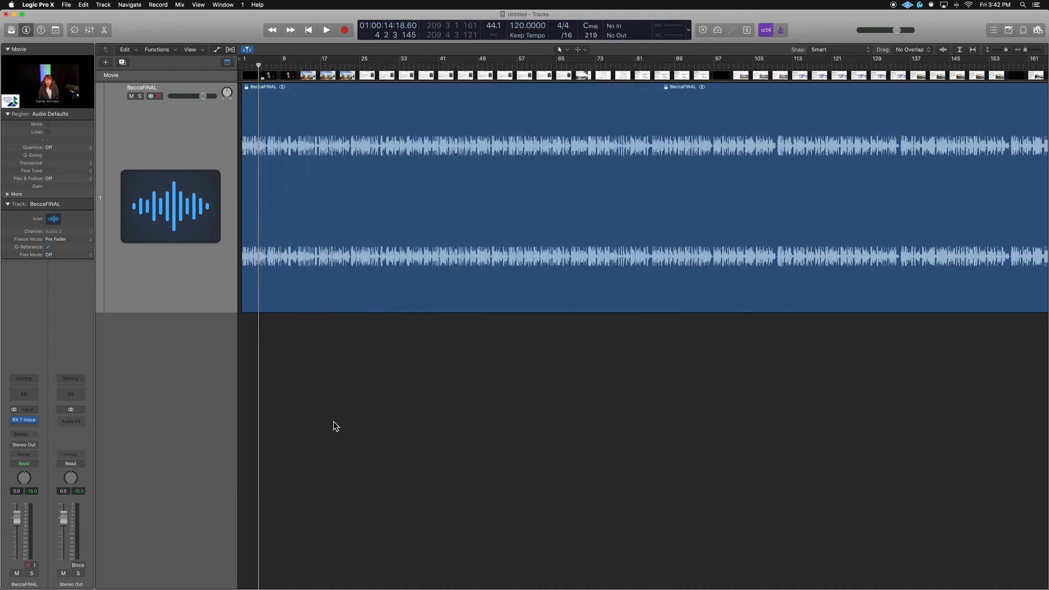
Remove the RX 7 Voice De-noise plug-in from the speech track by setting its effect slot to No Plug-in
{"action": "left_click", "coordinate": [35, 420]}
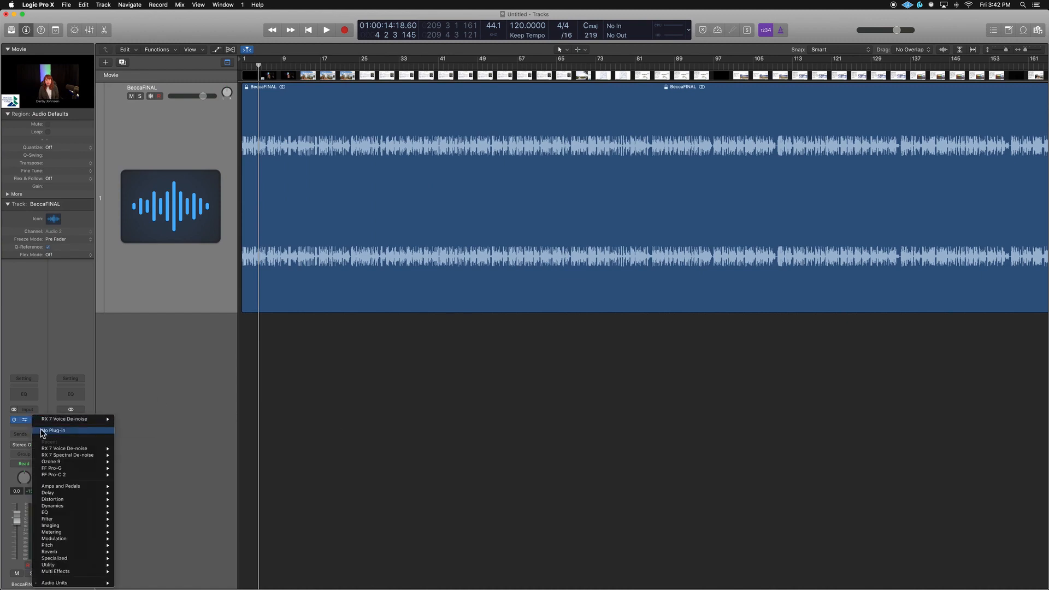
{"action": "left_click", "coordinate": [41, 431]}
{"action": "left_click", "coordinate": [26, 425]}
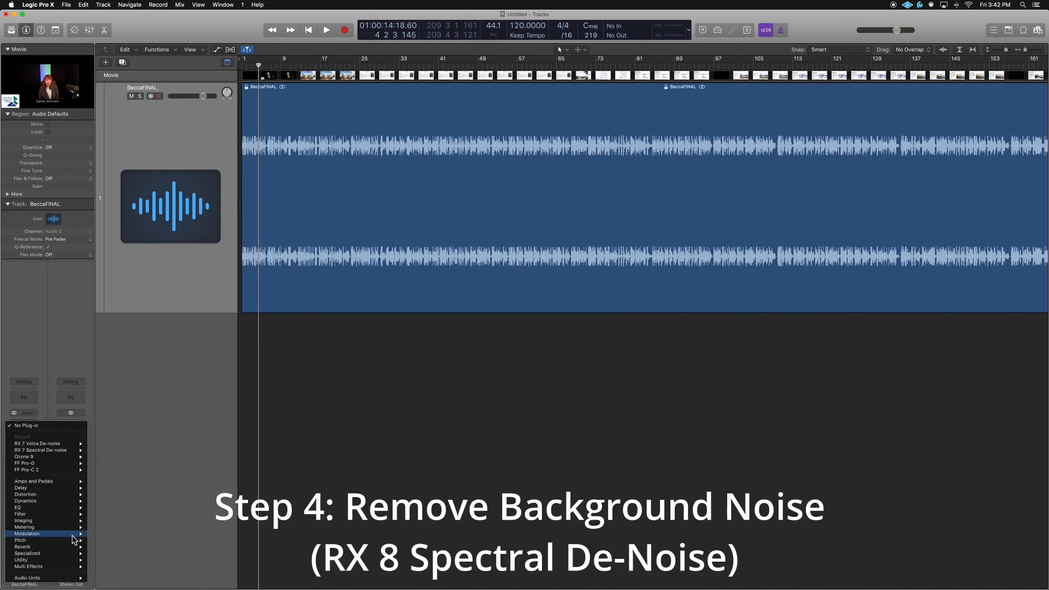
{"action": "left_click", "coordinate": [25, 352]}
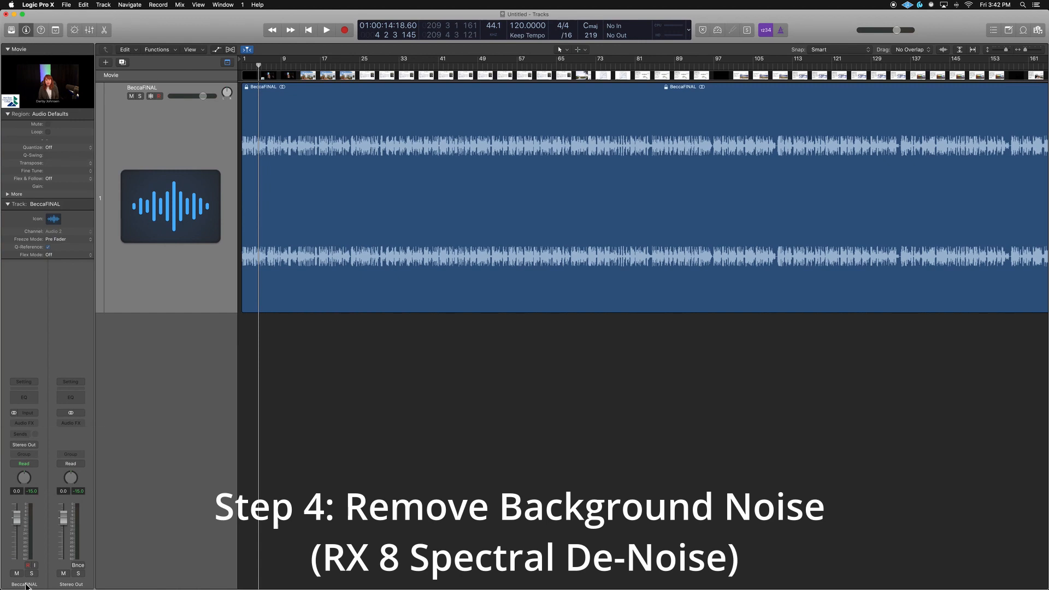
Insert the stereo iZotope RX 7 Spectral De-noise plug-in on the speech track and place its window over the waveform
{"action": "left_click", "coordinate": [191, 112]}
{"action": "key", "text": "x"}
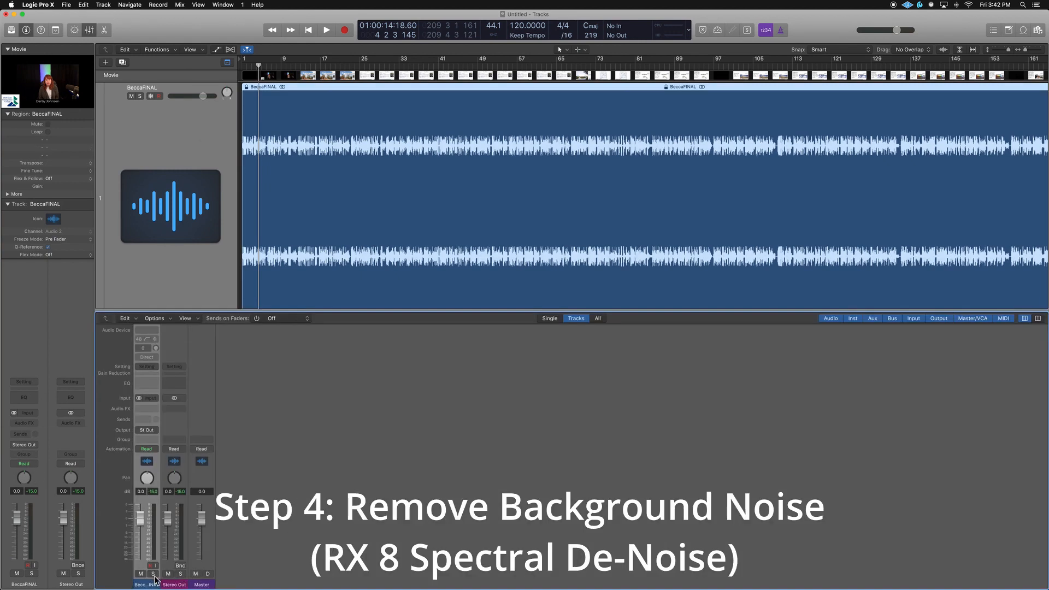
{"action": "left_click", "coordinate": [154, 411]}
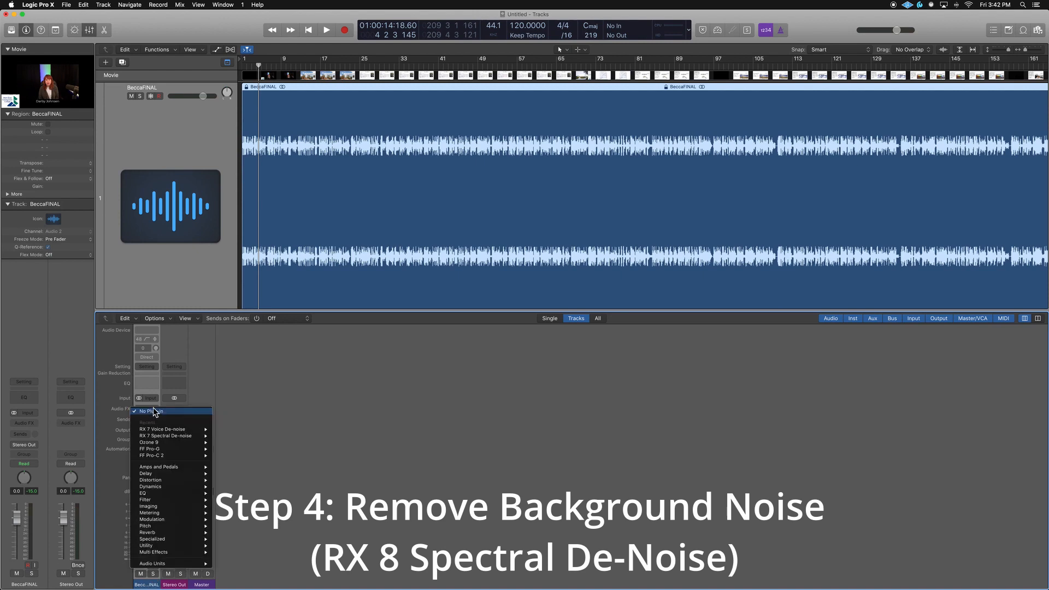
{"action": "mouse_move", "coordinate": [182, 565]}
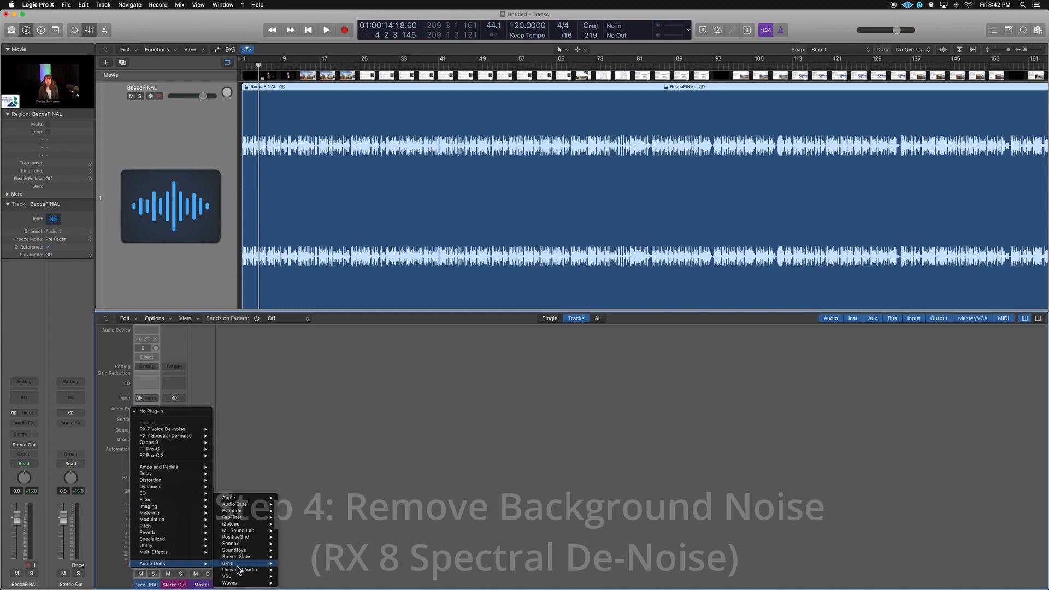
{"action": "mouse_move", "coordinate": [246, 526]}
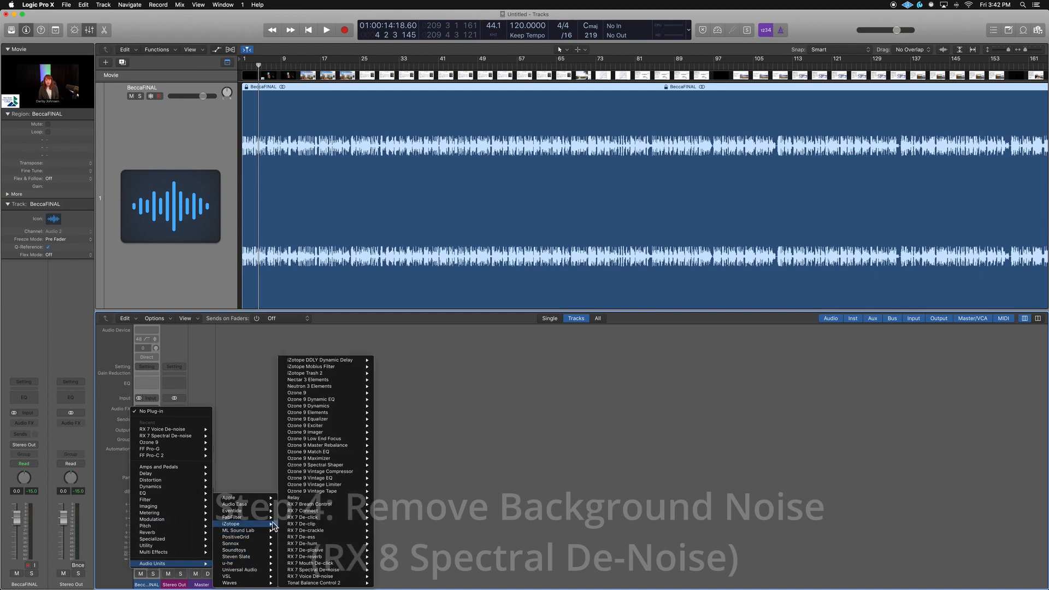
{"action": "mouse_move", "coordinate": [341, 577]}
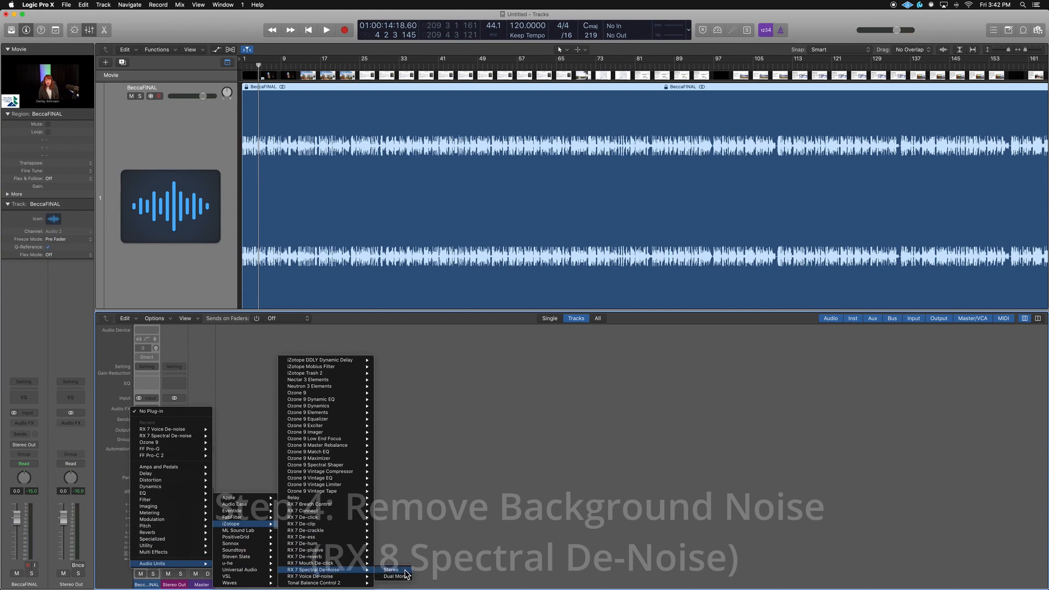
{"action": "left_click", "coordinate": [404, 570]}
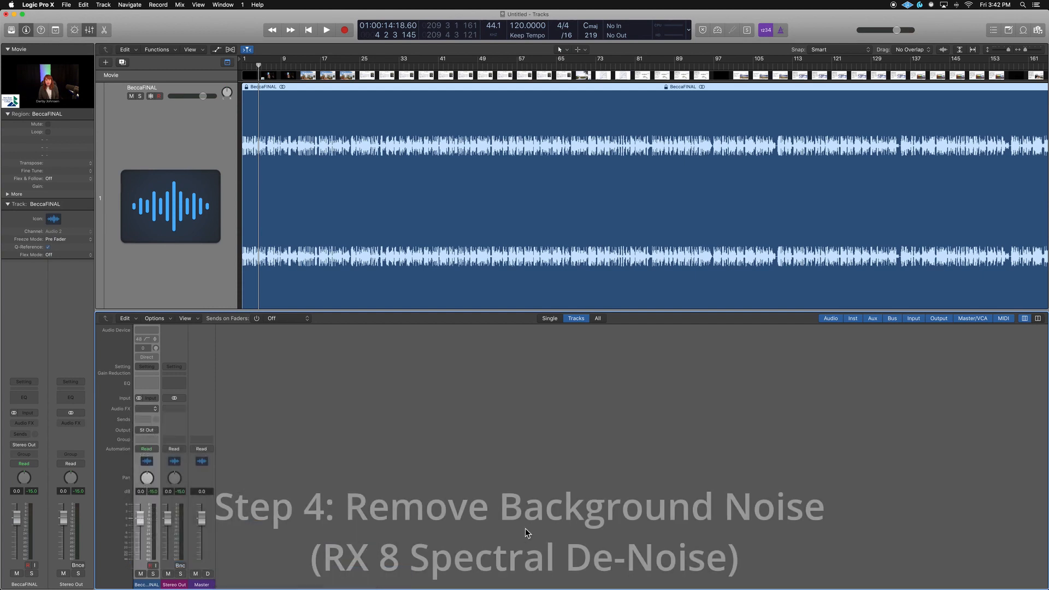
{"action": "left_click_drag", "start_coordinate": [207, 22], "coordinate": [539, 106]}
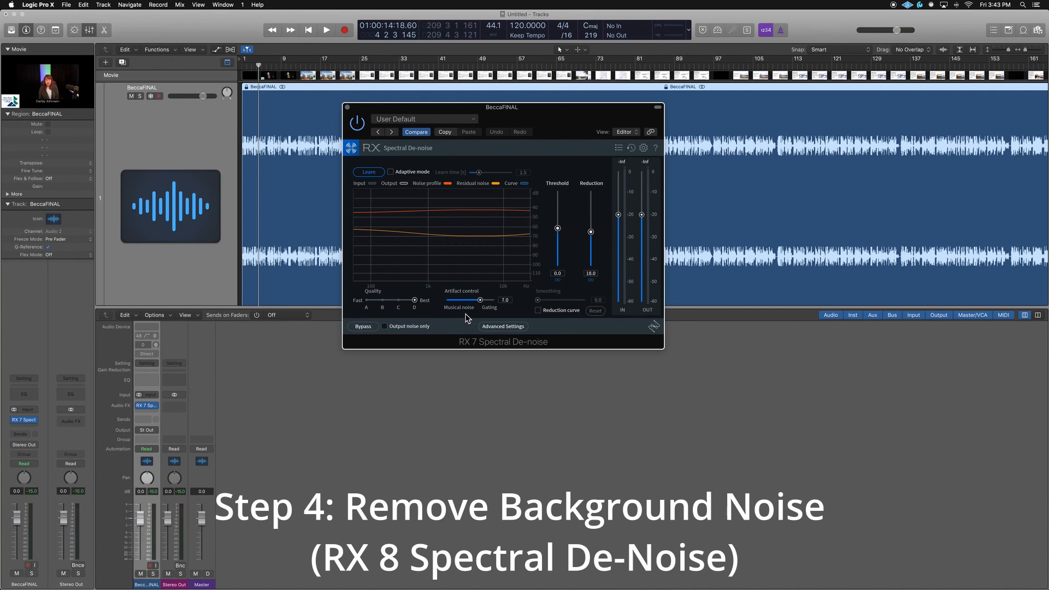
Loop the noise-only passage at the recording's end and learn its noise profile with Spectral De-noise enabled
{"action": "key", "text": "c"}
{"action": "key", "text": "space"}
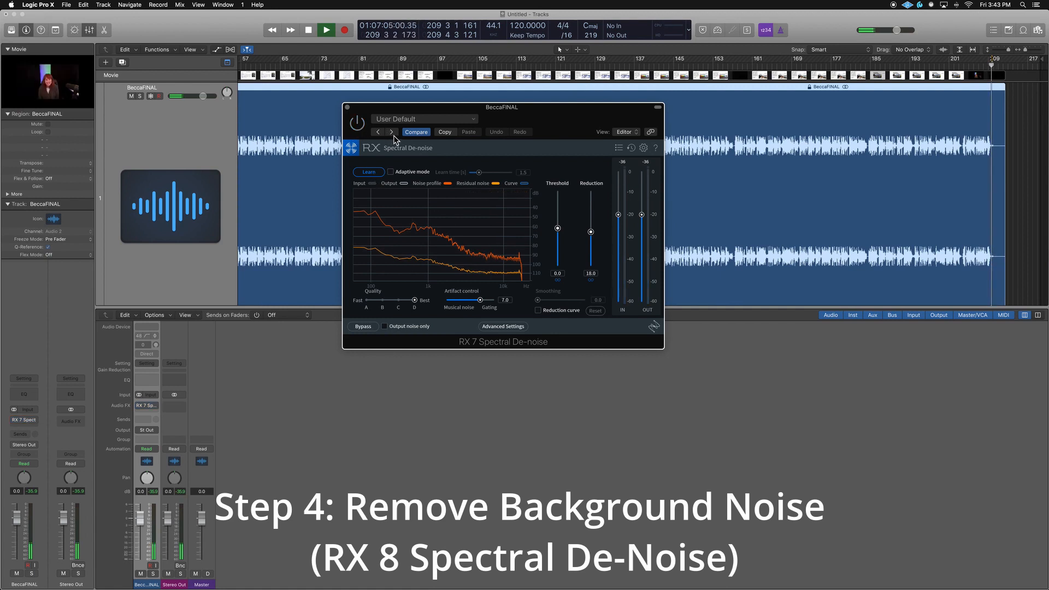
{"action": "left_click", "coordinate": [358, 125]}
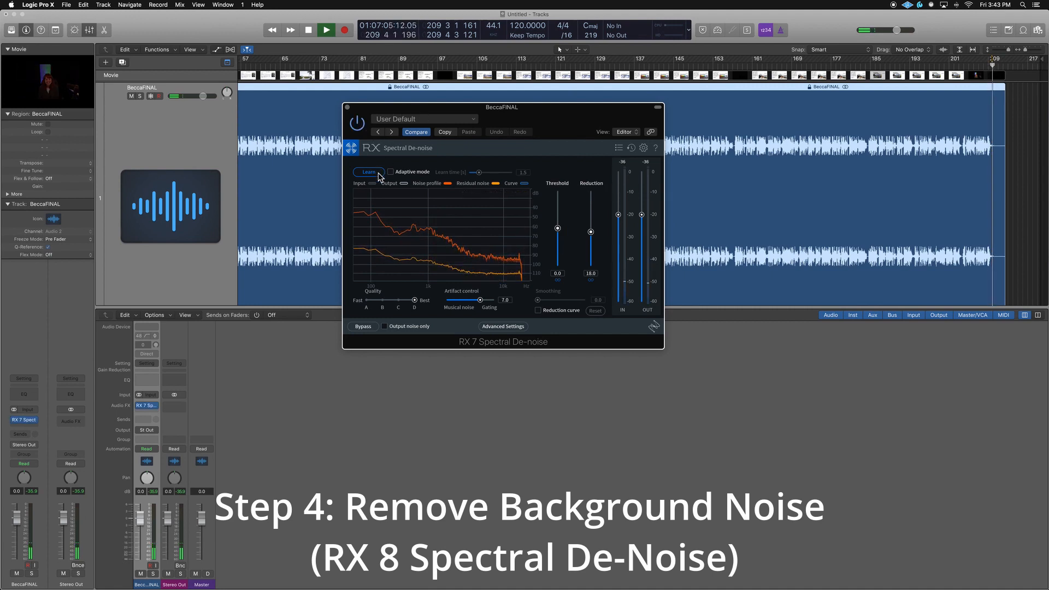
{"action": "left_click_drag", "start_coordinate": [414, 300], "coordinate": [504, 305]}
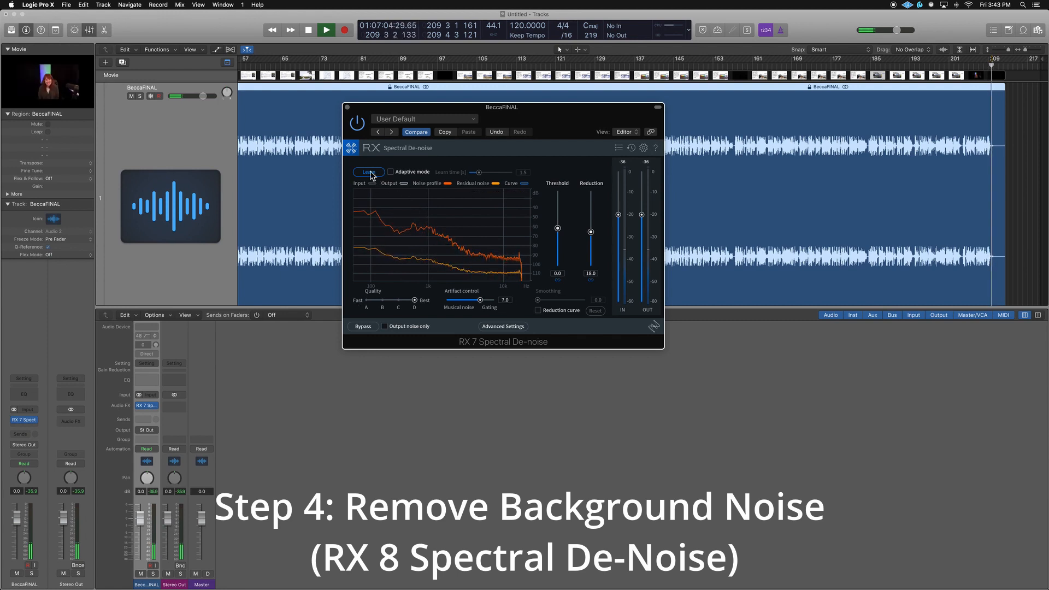
{"action": "left_click", "coordinate": [369, 173]}
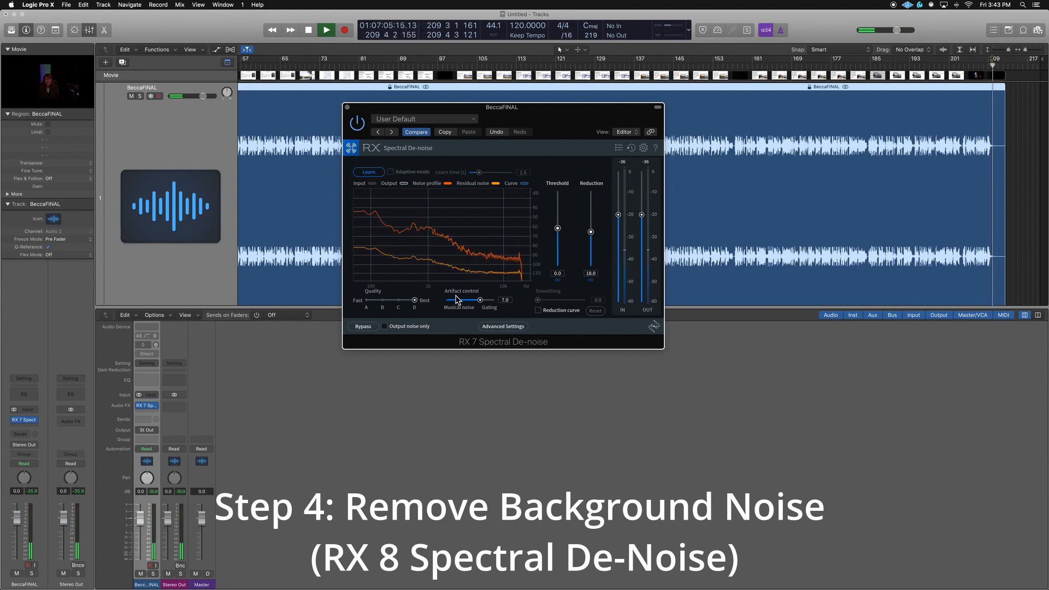
{"action": "left_click", "coordinate": [370, 172]}
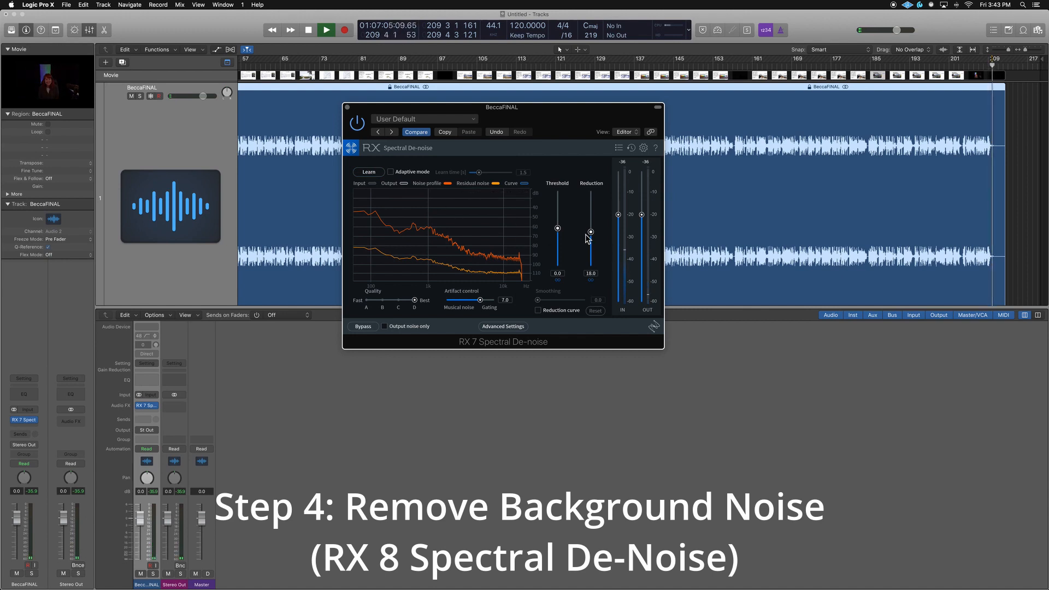
Set the Spectral De-noise Reduction amount to 18 dB
{"action": "mouse_move", "coordinate": [592, 236]}
{"action": "left_mouse_down"}
{"action": "mouse_move", "coordinate": [594, 258]}
{"action": "mouse_move", "coordinate": [594, 234]}
{"action": "left_mouse_up"}
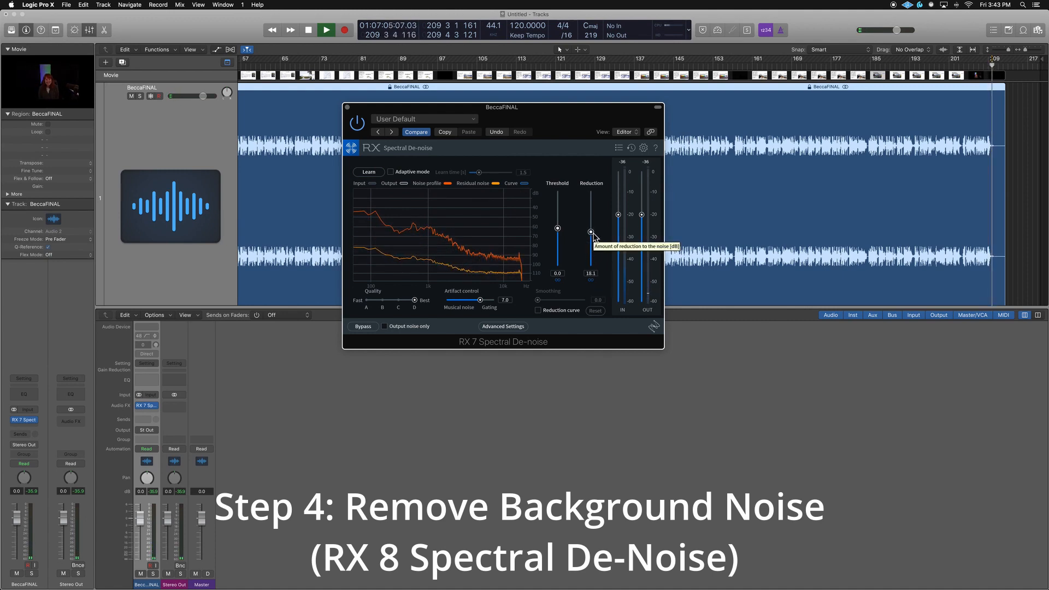
{"action": "left_click", "coordinate": [590, 273]}
{"action": "type", "text": "1"}
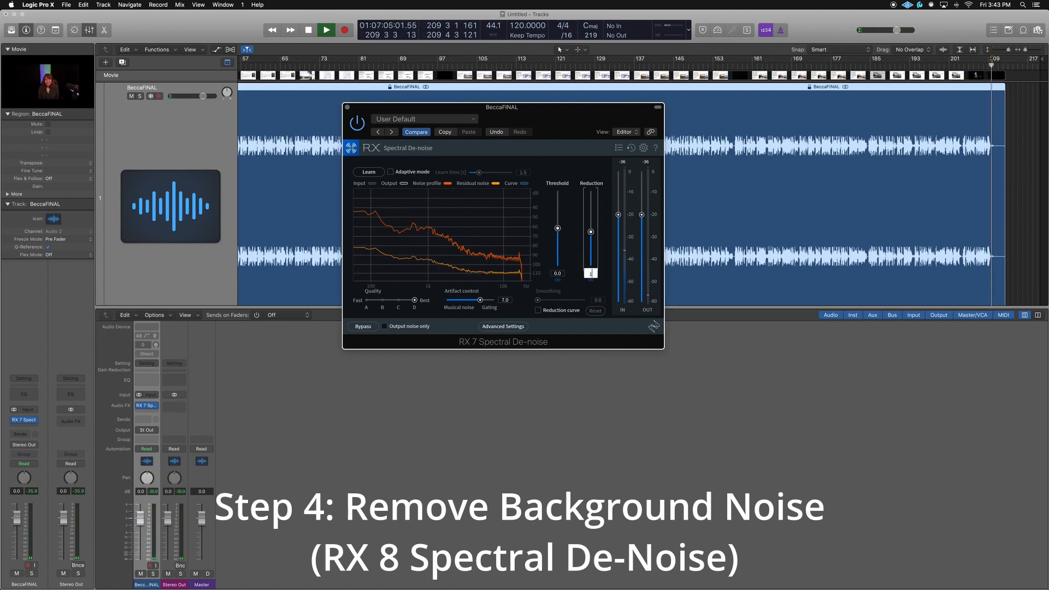
{"action": "type", "text": "8"}
{"action": "key", "text": "Return"}
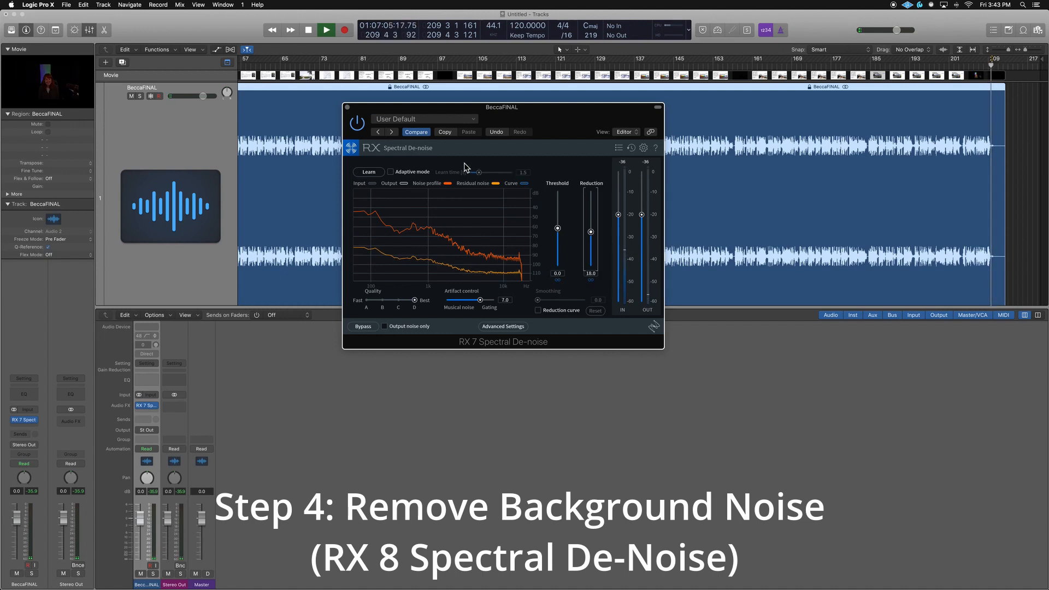
Stop the looped noise passage and listen to the opening speech with Spectral De-noise applied
{"action": "key", "text": "space"}
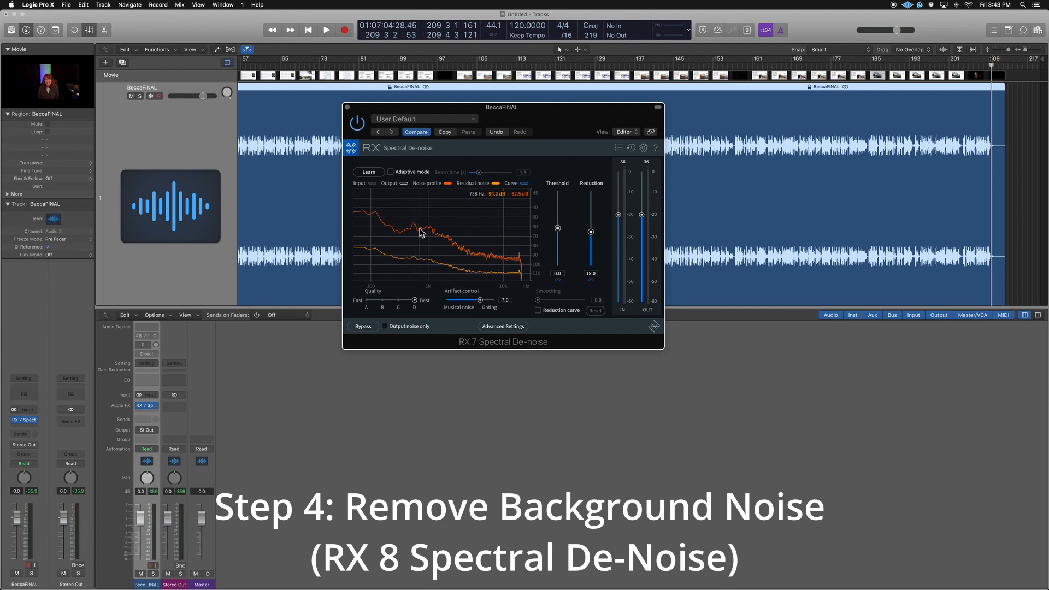
{"action": "key", "text": "space"}
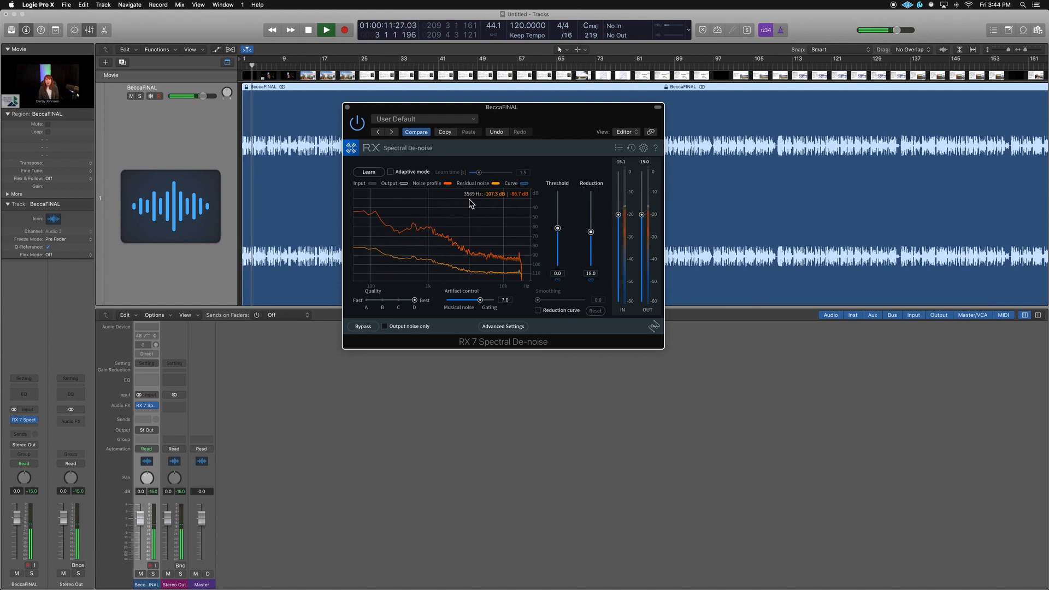
{"action": "key", "text": "space"}
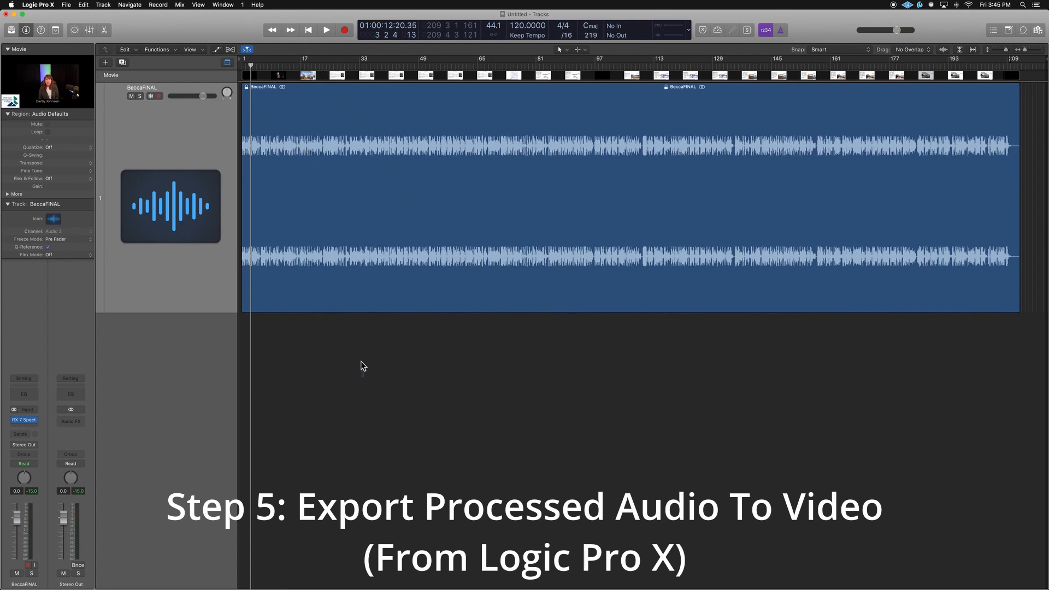
Export the processed audio to the movie as BeccaFINAL_NR in the Downloads folder, using Linear PCM, 44100 sample rate and 16-bit depth
{"action": "left_click_drag", "start_coordinate": [360, 361], "coordinate": [337, 220]}
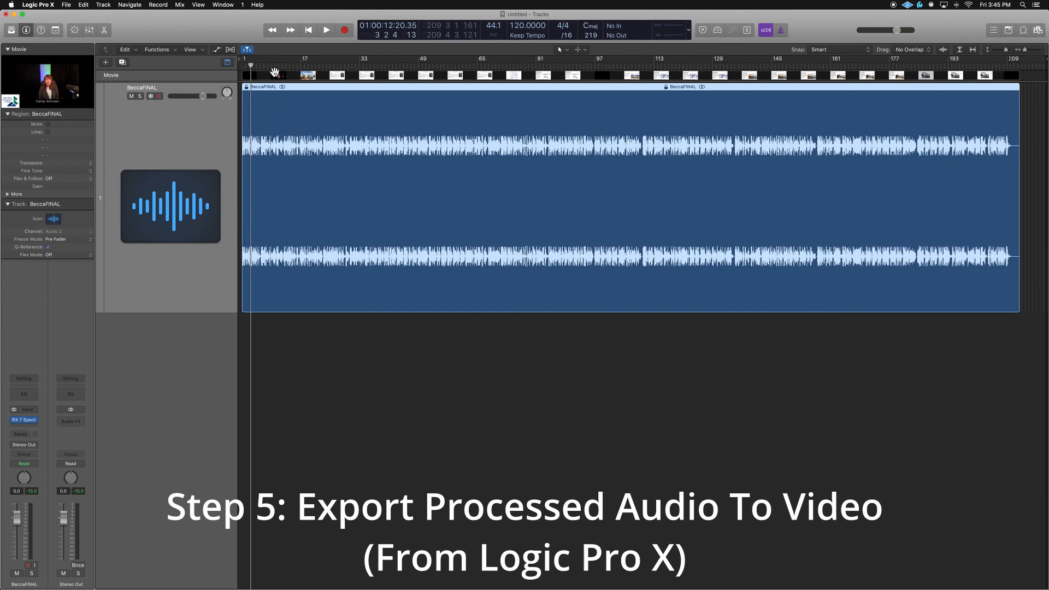
{"action": "left_click", "coordinate": [607, 351]}
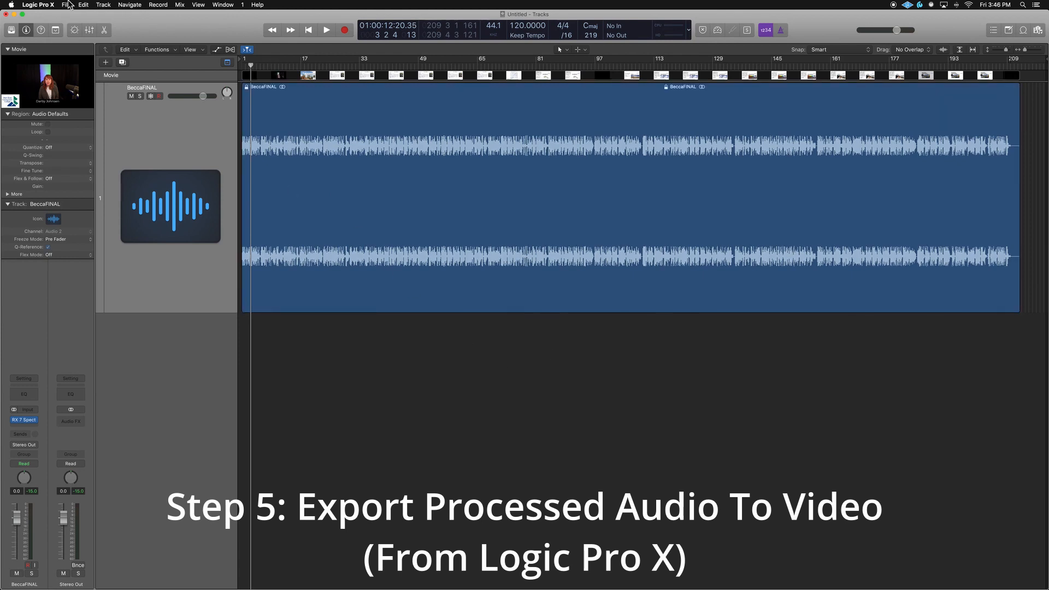
{"action": "left_click", "coordinate": [67, 5]}
{"action": "mouse_move", "coordinate": [99, 158]}
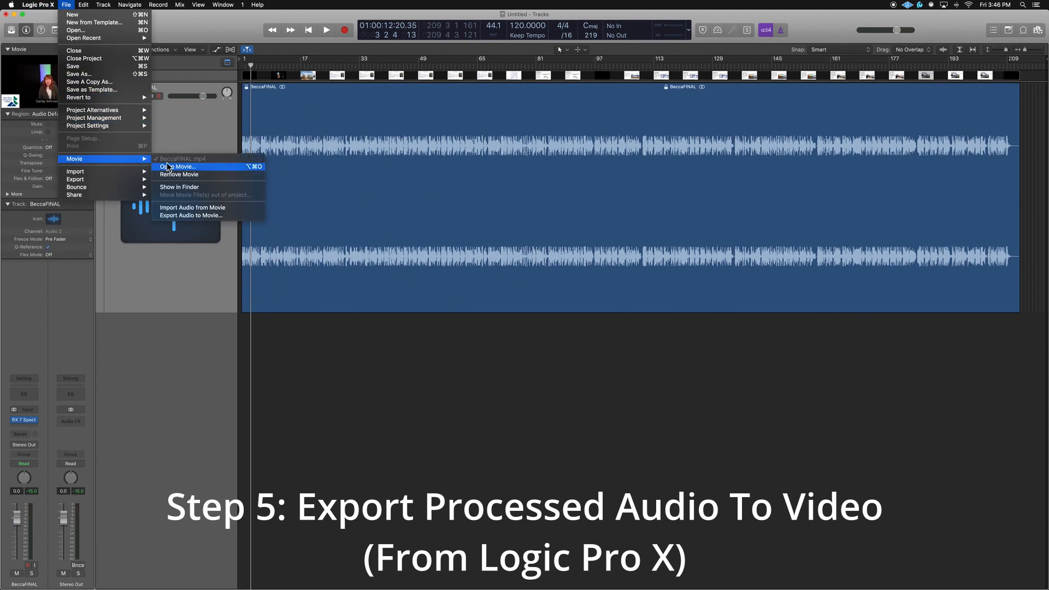
{"action": "left_click", "coordinate": [200, 216]}
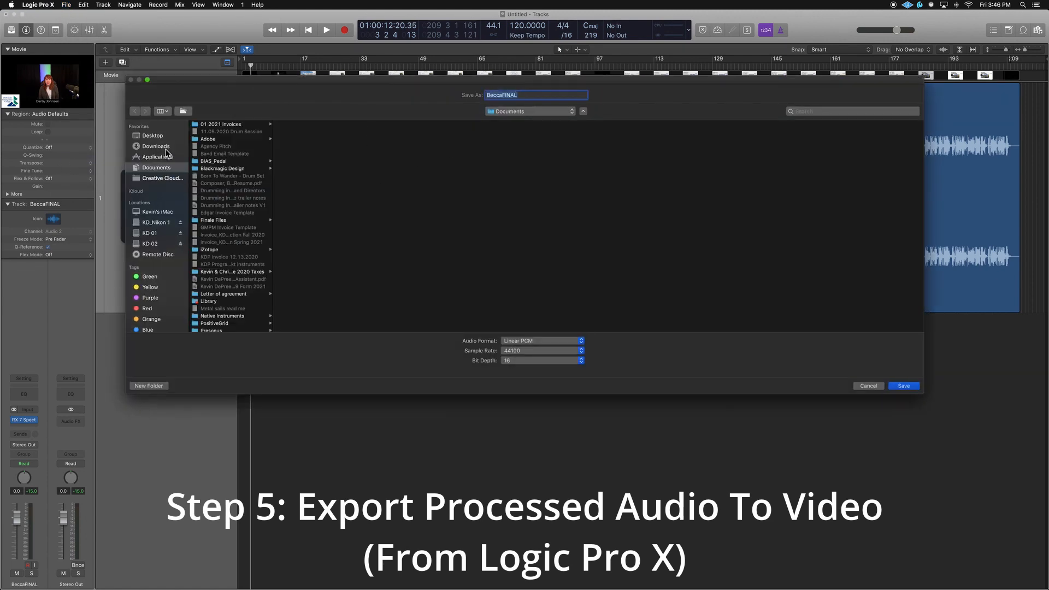
{"action": "left_click", "coordinate": [164, 147]}
{"action": "left_click", "coordinate": [531, 95]}
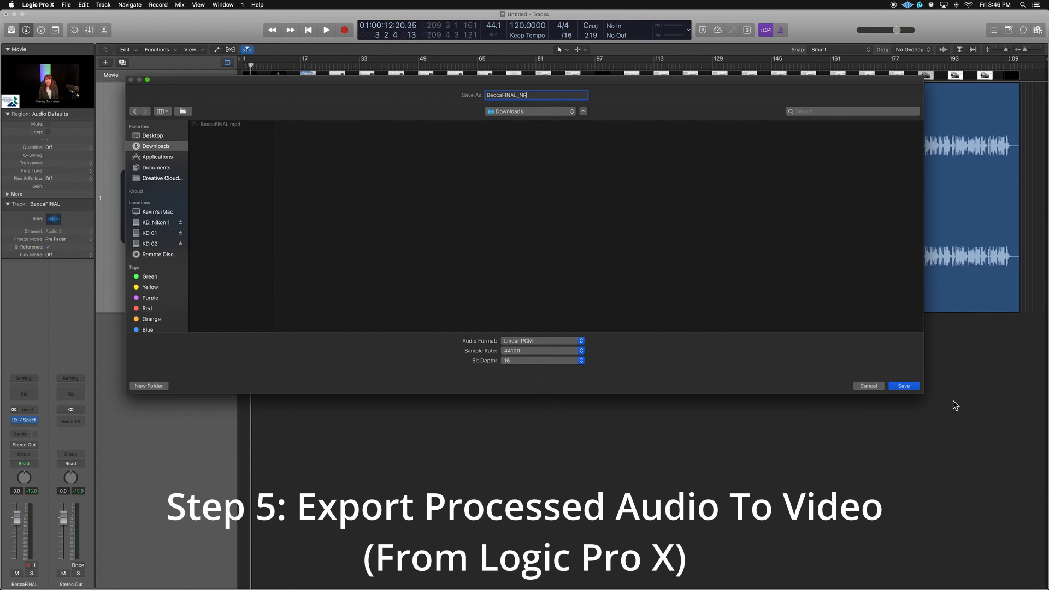
{"action": "left_click", "coordinate": [902, 386]}
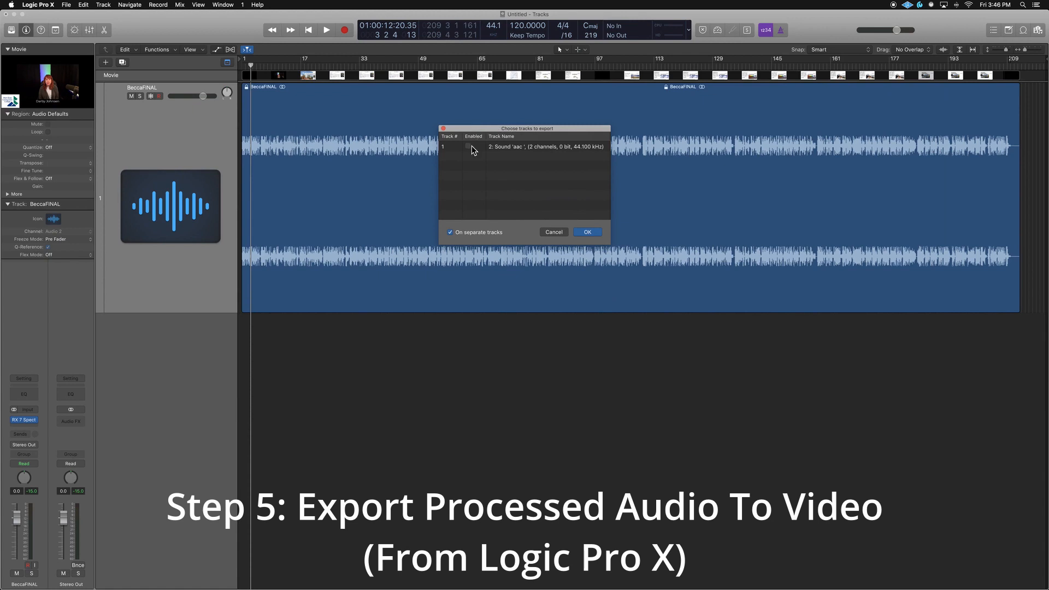
{"action": "left_click", "coordinate": [586, 233]}
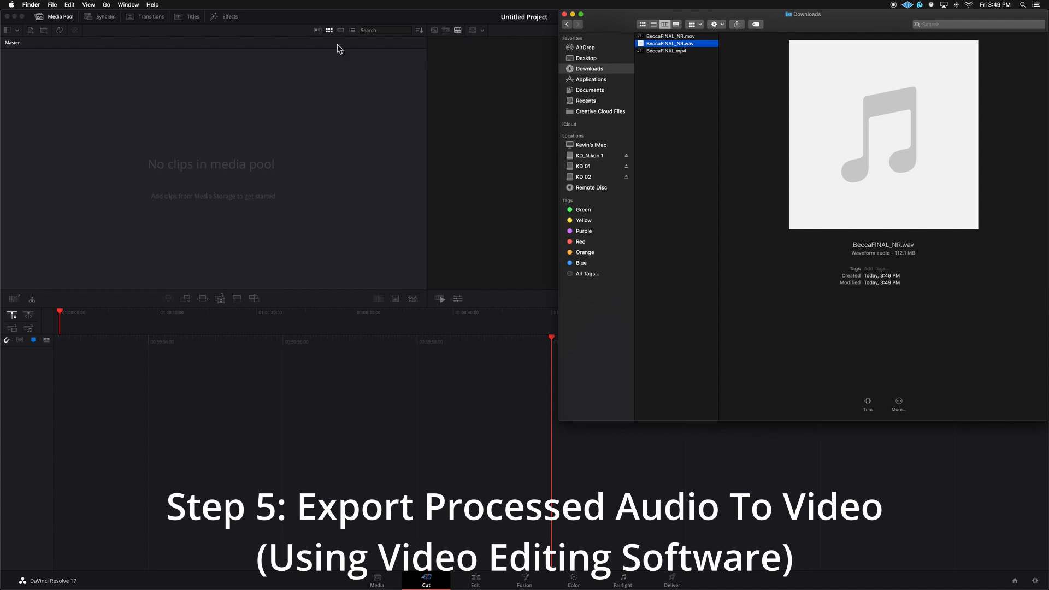
{"action": "left_click", "coordinate": [332, 18]}
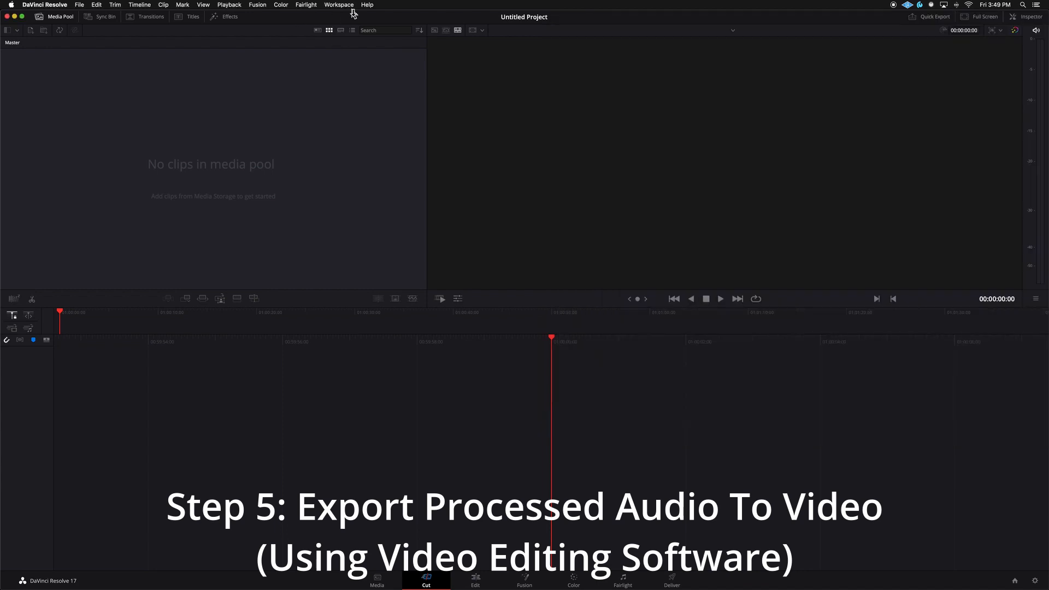
{"action": "mouse_move", "coordinate": [3, 207]}
{"action": "left_click", "coordinate": [79, 7]}
{"action": "left_click", "coordinate": [80, 7]}
{"action": "mouse_move", "coordinate": [2, 107]}
{"action": "left_click", "coordinate": [10, 30]}
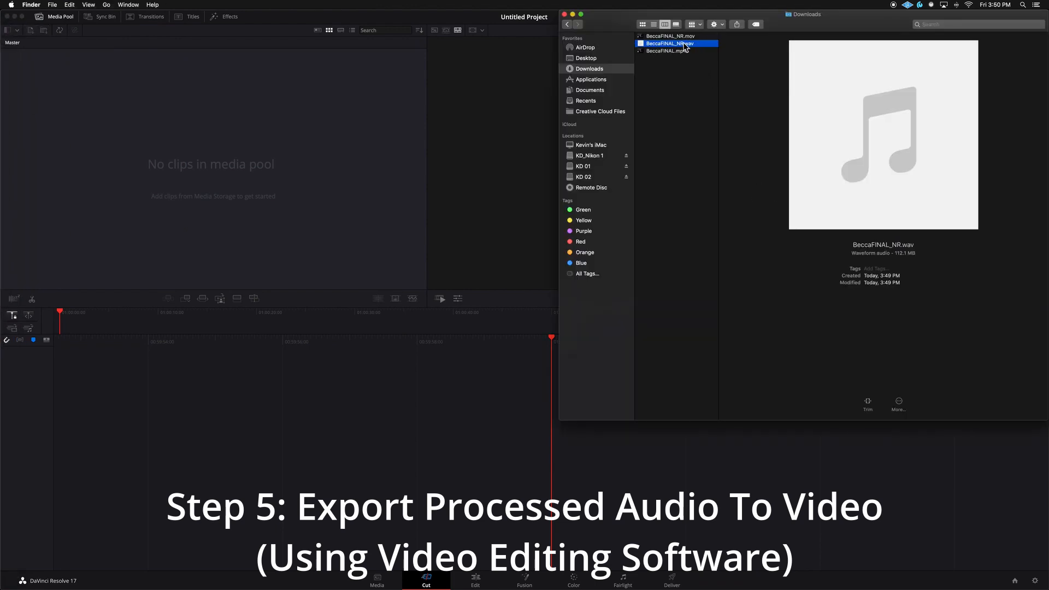
Preview the exported BeccaFINAL_NR.wav file in the Downloads folder, then close the preview and deselect the file
{"action": "key", "text": "space"}
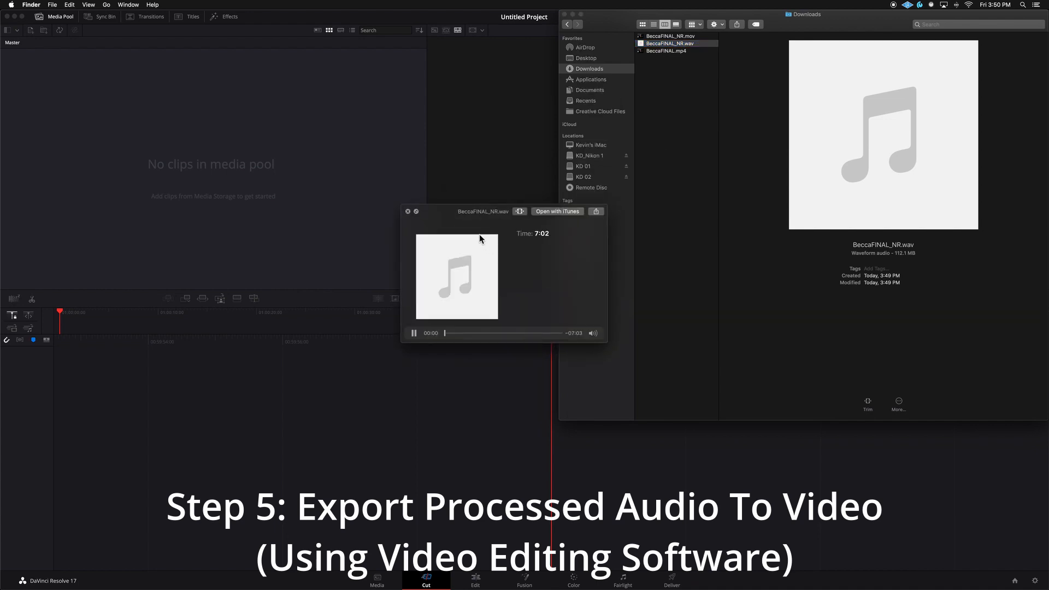
{"action": "key", "text": "space"}
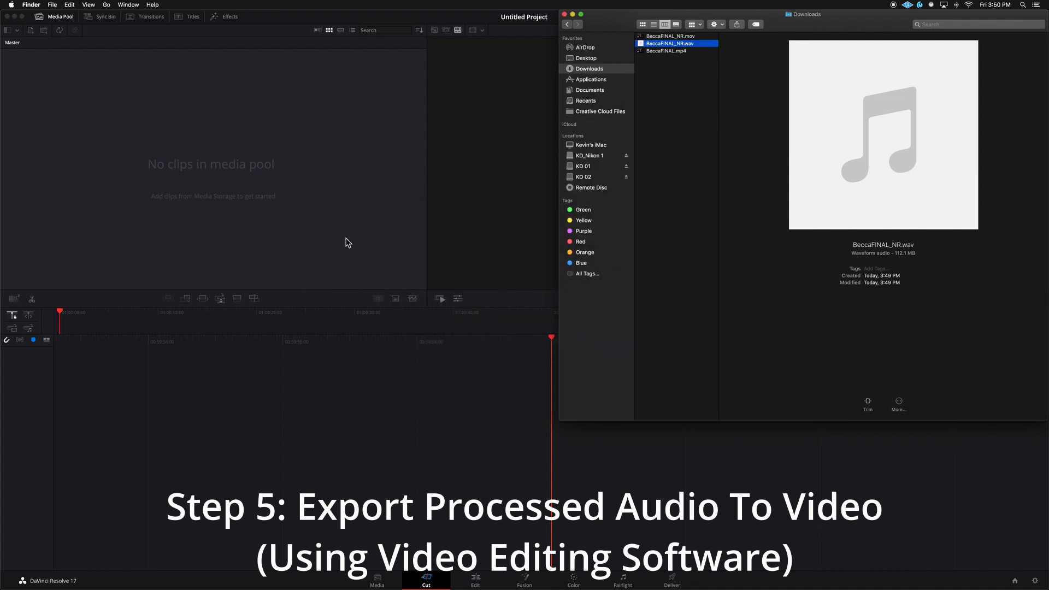
{"action": "left_click", "coordinate": [683, 90]}
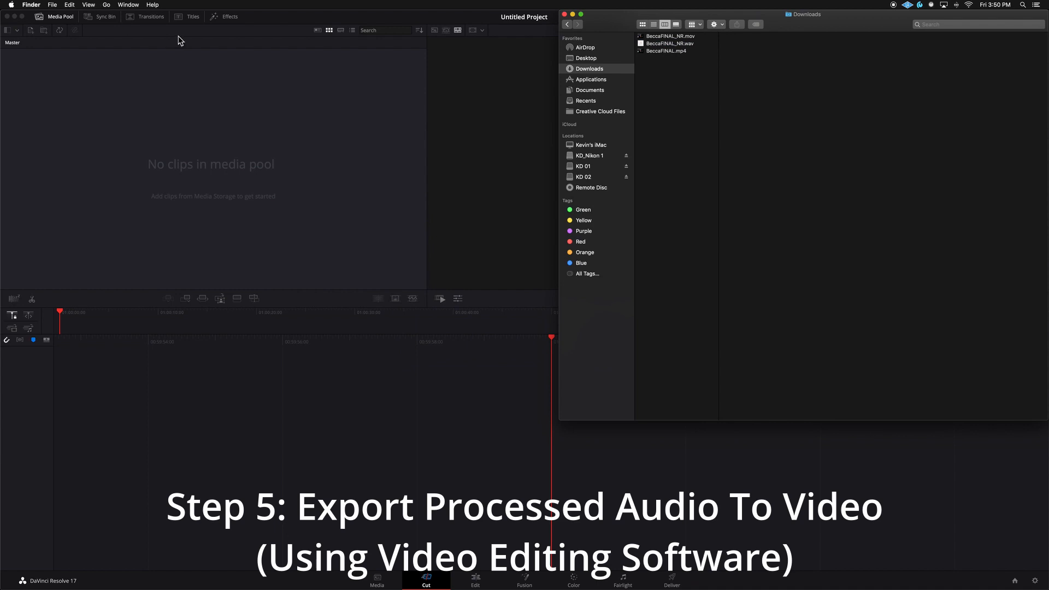
Switch to DaVinci Resolve, import BeccaFINAL.mp4 and BeccaFINAL_NR.wav from Downloads into the media pool, and change the project frame rate to match
{"action": "left_click", "coordinate": [265, 20]}
{"action": "left_click", "coordinate": [69, 4]}
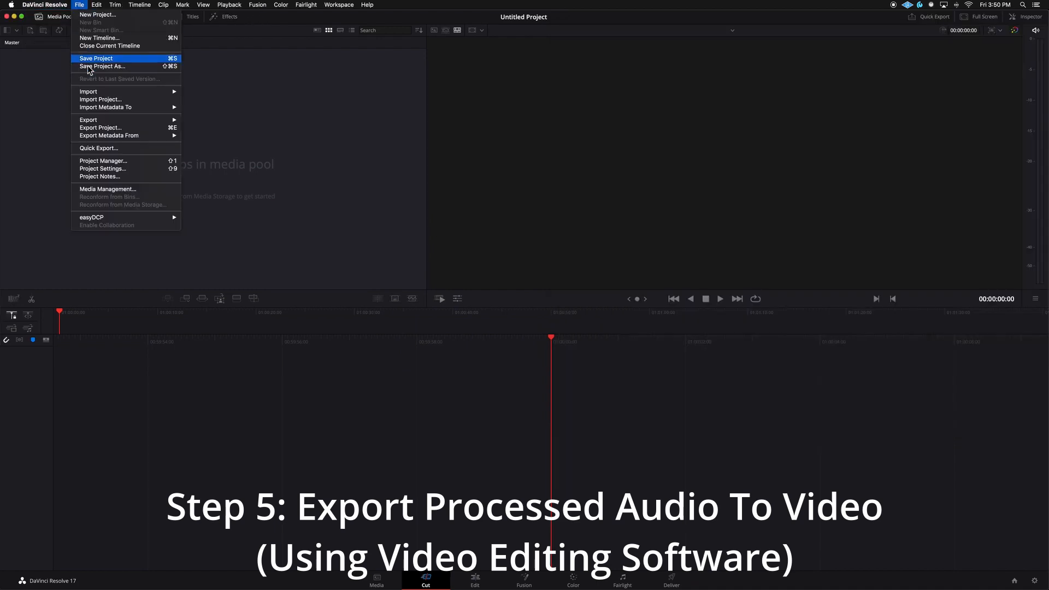
{"action": "mouse_move", "coordinate": [109, 91]}
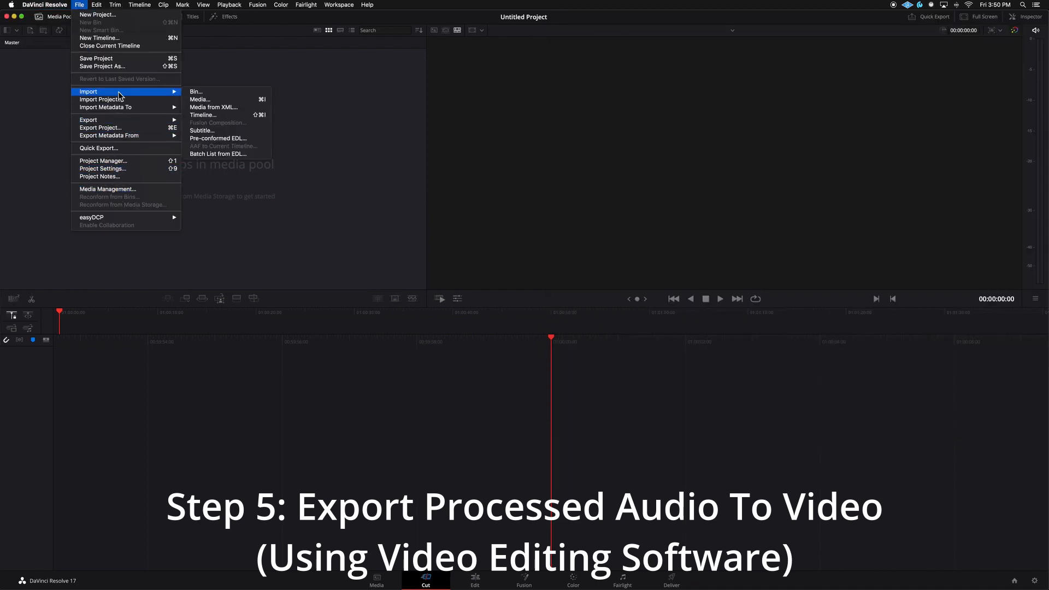
{"action": "left_click", "coordinate": [204, 100]}
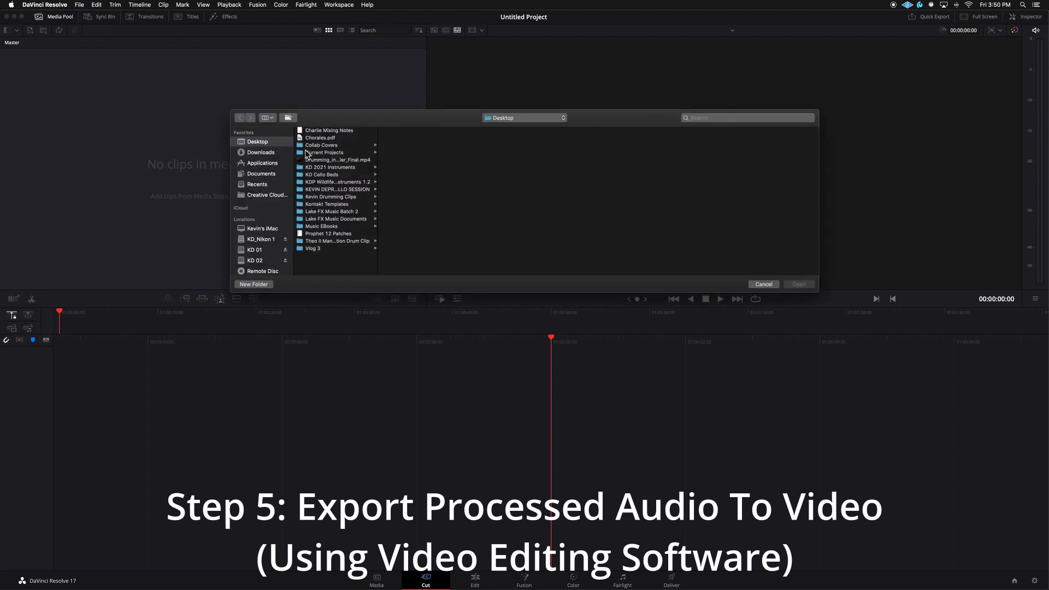
{"action": "left_click", "coordinate": [259, 153]}
{"action": "left_click", "coordinate": [325, 131]}
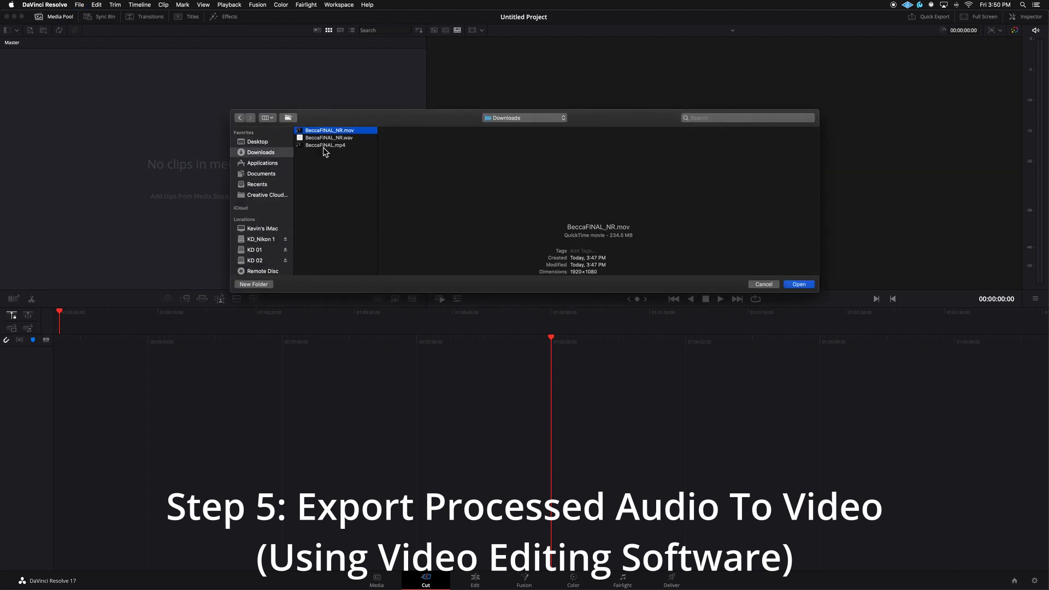
{"action": "left_click", "coordinate": [323, 146]}
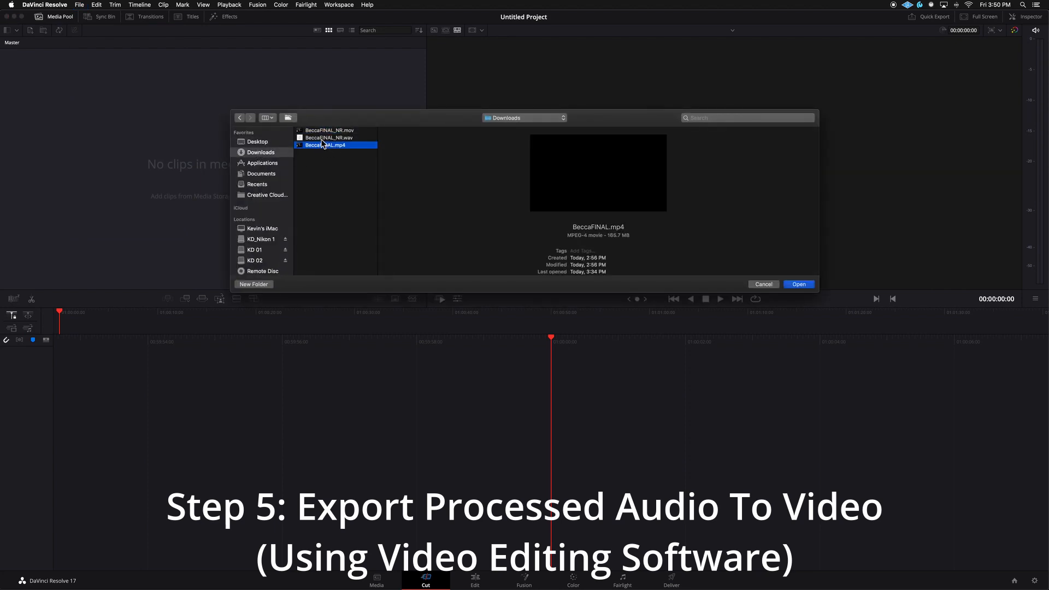
{"action": "left_click", "coordinate": [321, 139], "text": "super"}
{"action": "left_click", "coordinate": [799, 284]}
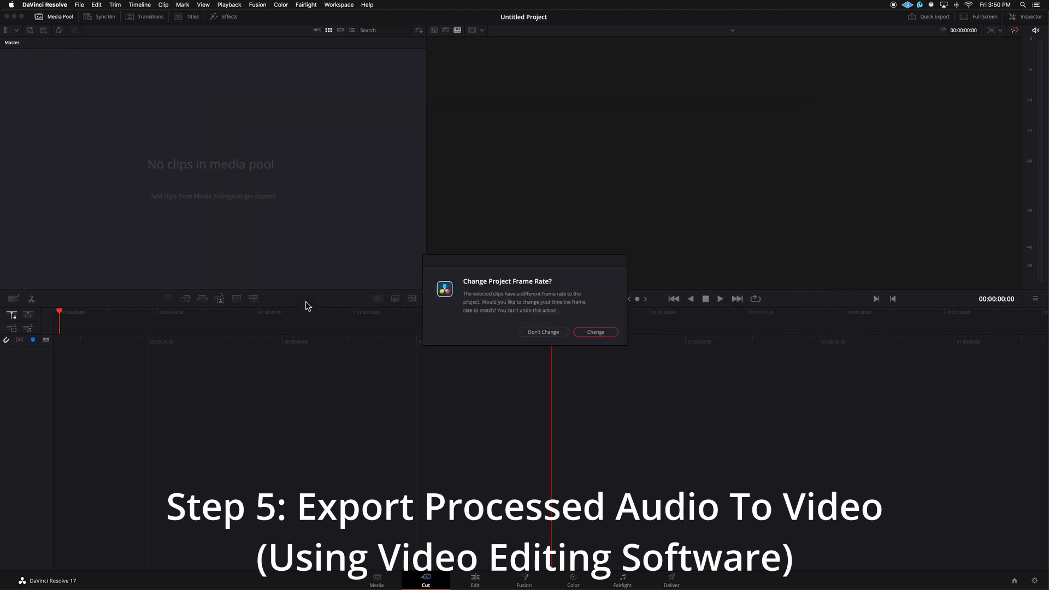
{"action": "left_click", "coordinate": [595, 333]}
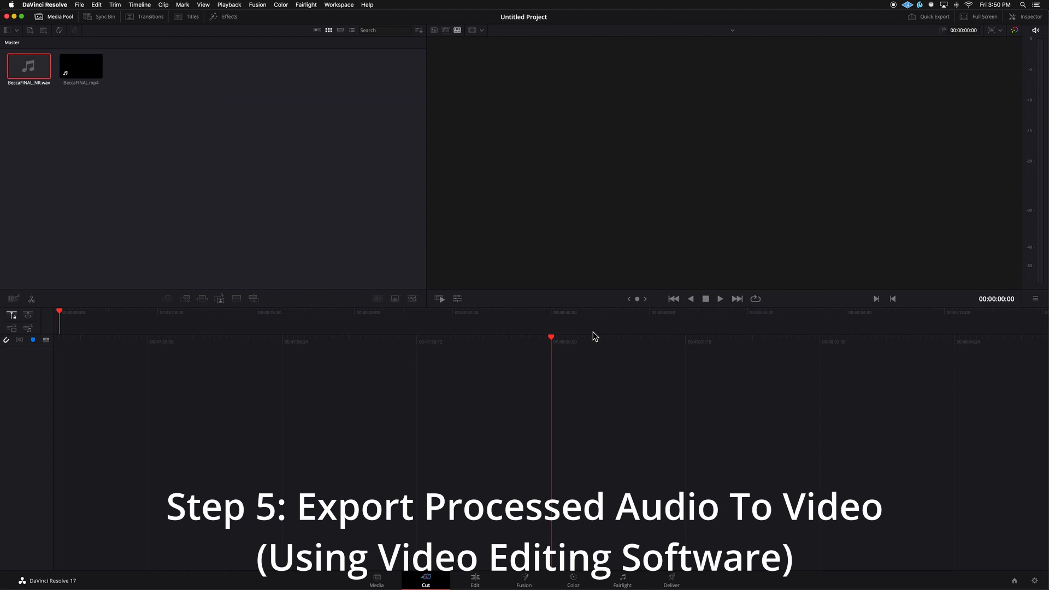
Place BeccaFINAL.mp4 on the timeline, add BeccaFINAL_NR.wav beneath it aligned to the clip's start, and start playback
{"action": "left_click", "coordinate": [92, 68]}
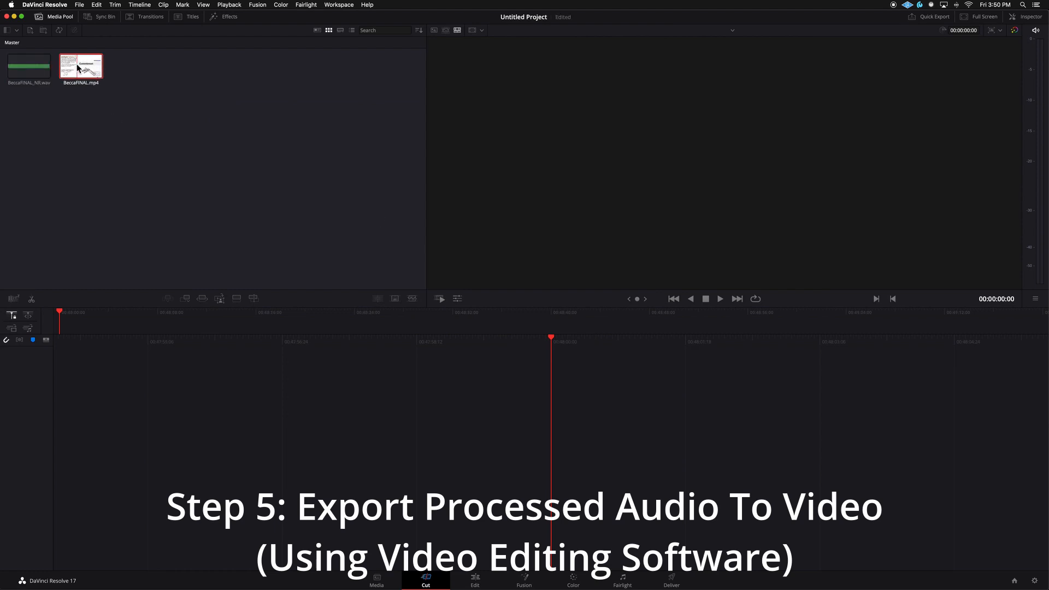
{"action": "left_click_drag", "start_coordinate": [77, 67], "coordinate": [595, 452]}
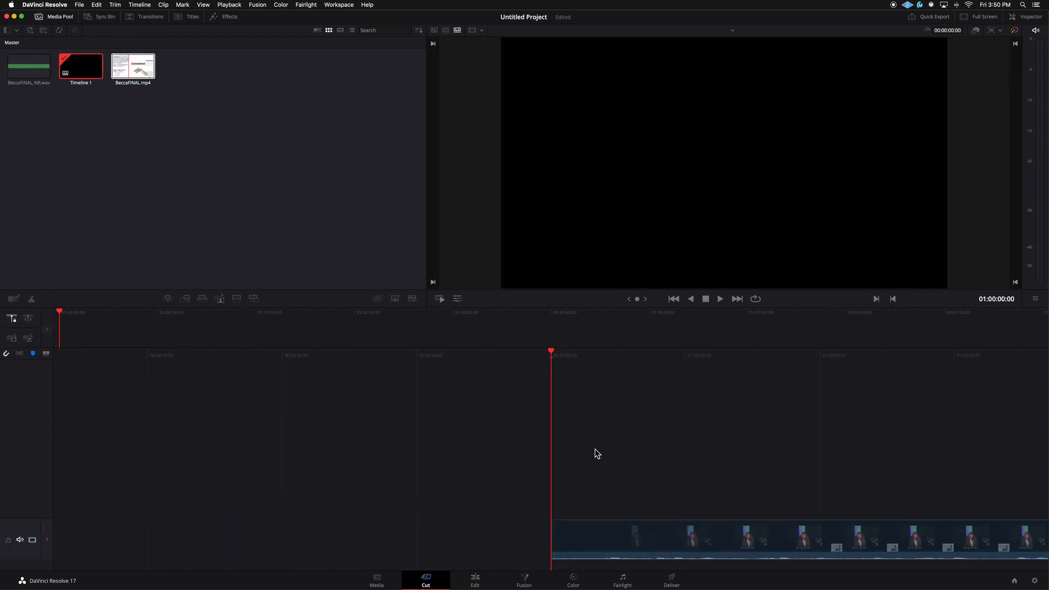
{"action": "left_click", "coordinate": [30, 64]}
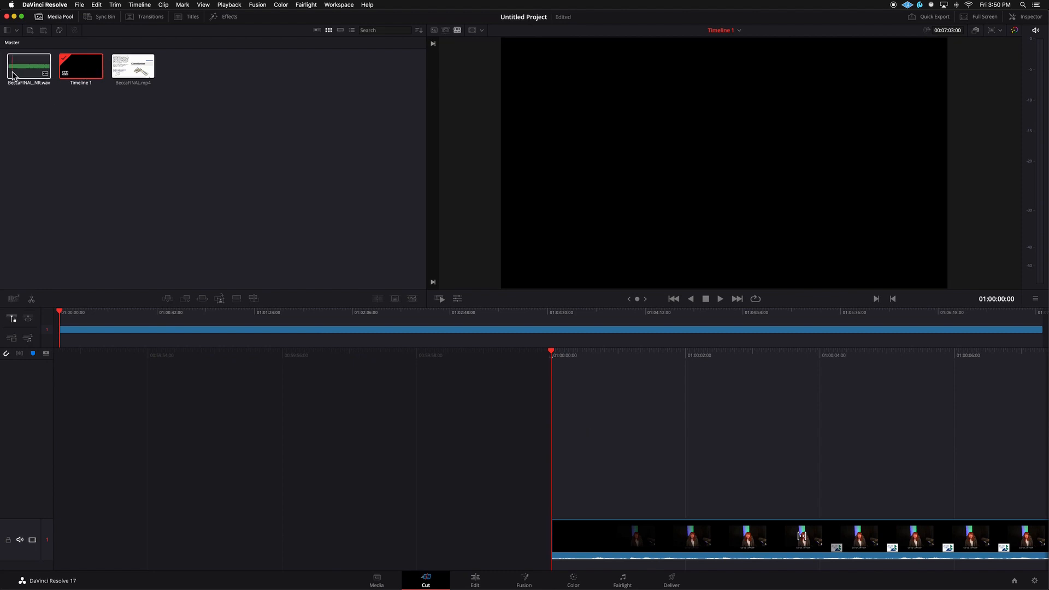
{"action": "left_click_drag", "start_coordinate": [28, 74], "coordinate": [555, 571]}
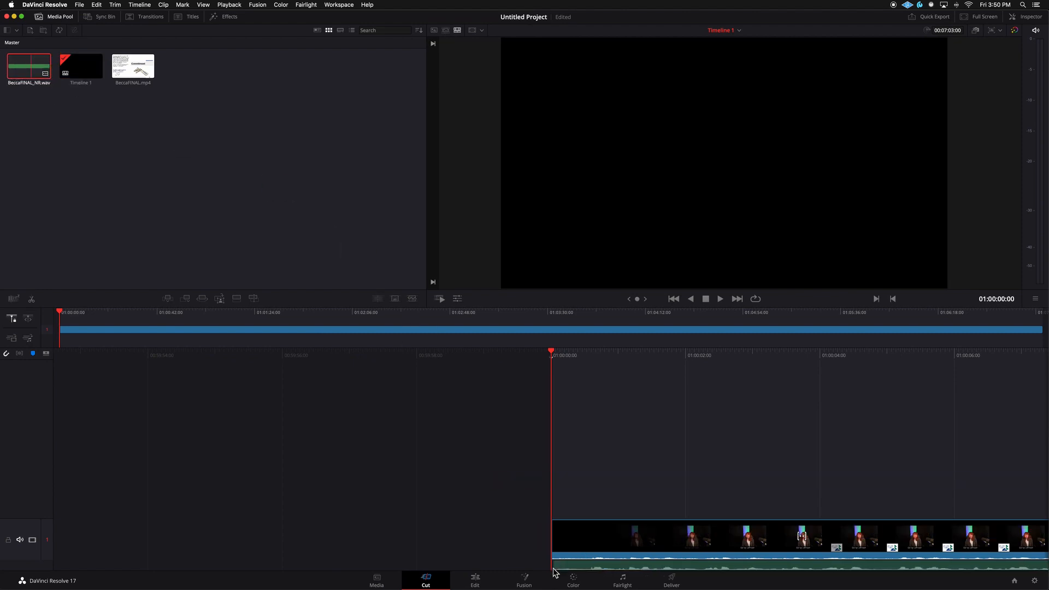
{"action": "key", "text": "space"}
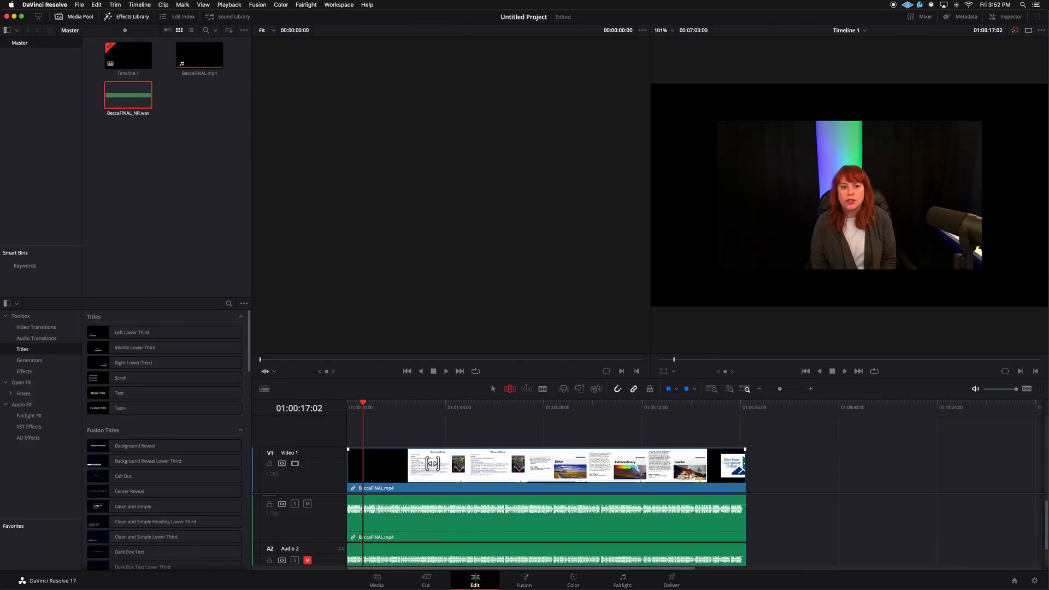
Examine the original and noise-reduced audio waveforms around the playhead at close range to check their alignment
{"action": "left_click", "coordinate": [186, 133]}
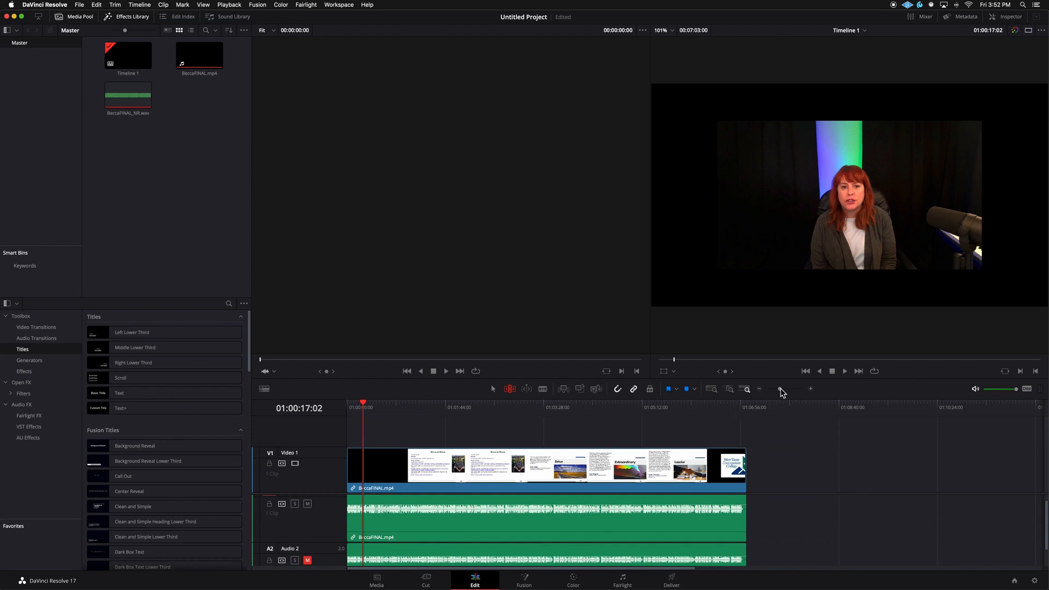
{"action": "left_click_drag", "start_coordinate": [780, 389], "coordinate": [787, 392]}
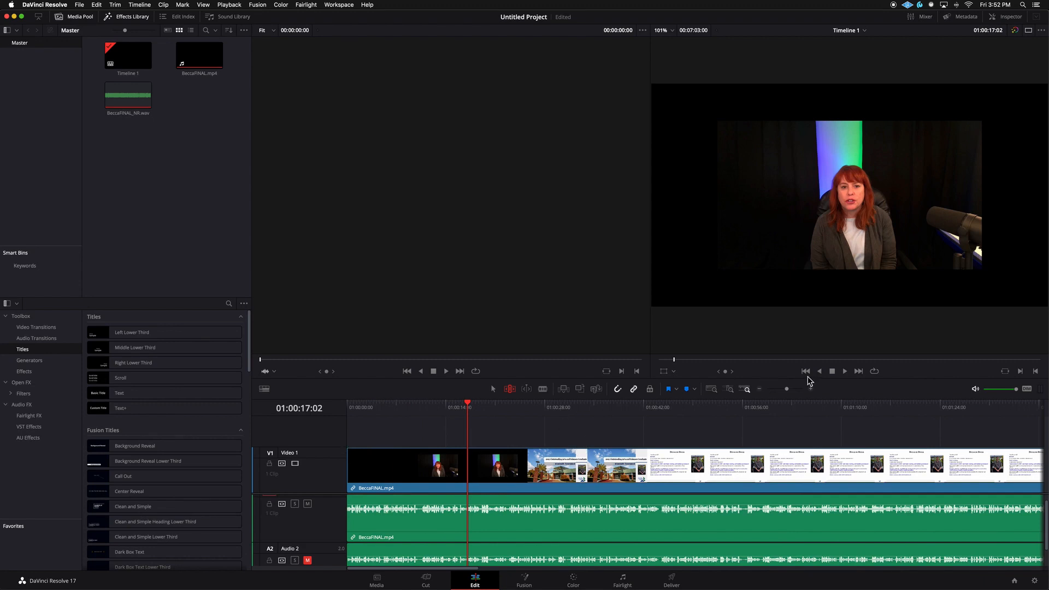
{"action": "left_click_drag", "start_coordinate": [787, 389], "coordinate": [798, 391]}
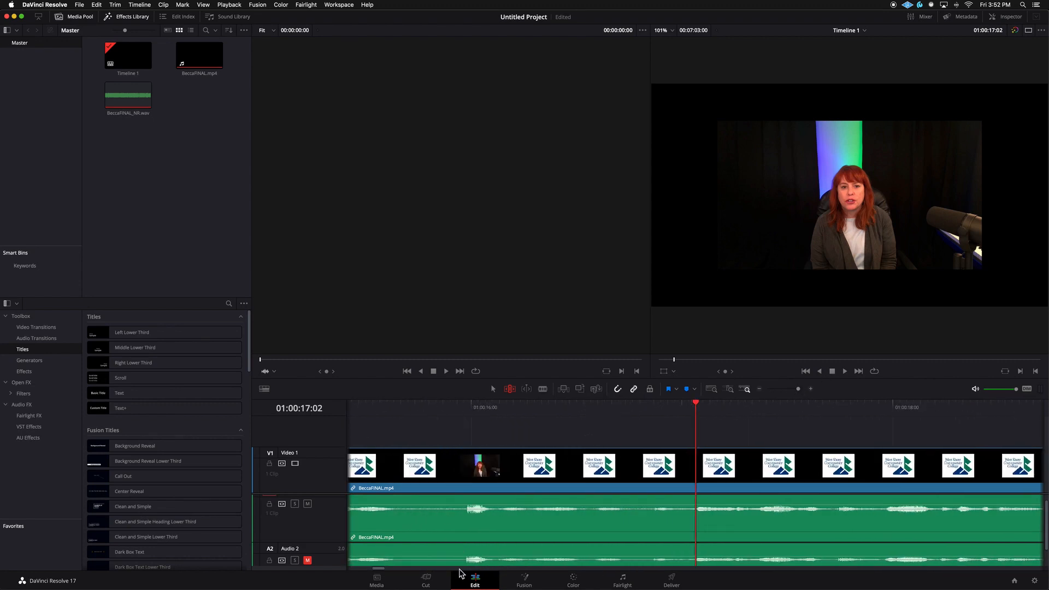
{"action": "left_click", "coordinate": [478, 553]}
{"action": "scroll", "coordinate": [478, 552], "scroll_direction": "down", "scroll_amount": 3}
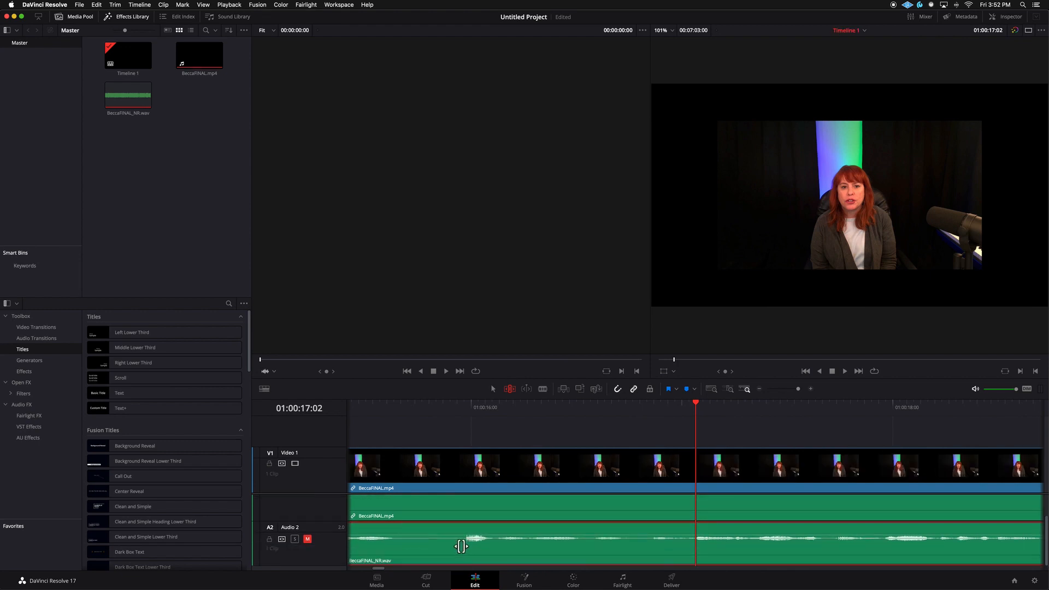
{"action": "scroll", "coordinate": [464, 548], "scroll_direction": "up", "scroll_amount": 3}
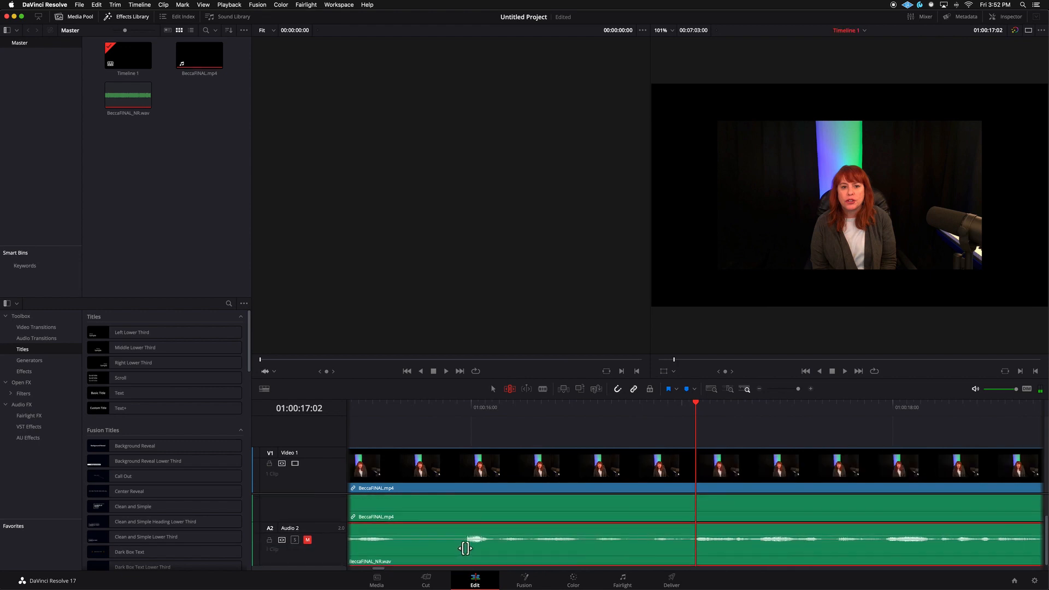
{"action": "scroll", "coordinate": [465, 548], "scroll_direction": "down", "scroll_amount": 3}
{"action": "scroll", "coordinate": [464, 548], "scroll_direction": "up", "scroll_amount": 3}
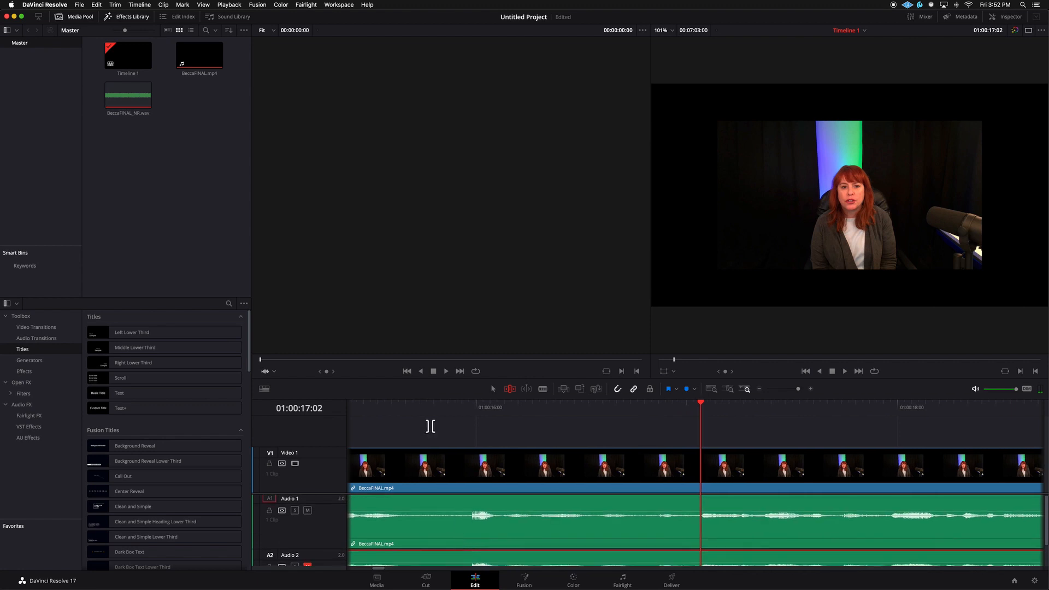
Mute the Audio 1 track that holds the original BeccaFINAL.mp4 sound
{"action": "left_click", "coordinate": [421, 410]}
{"action": "left_click", "coordinate": [308, 510]}
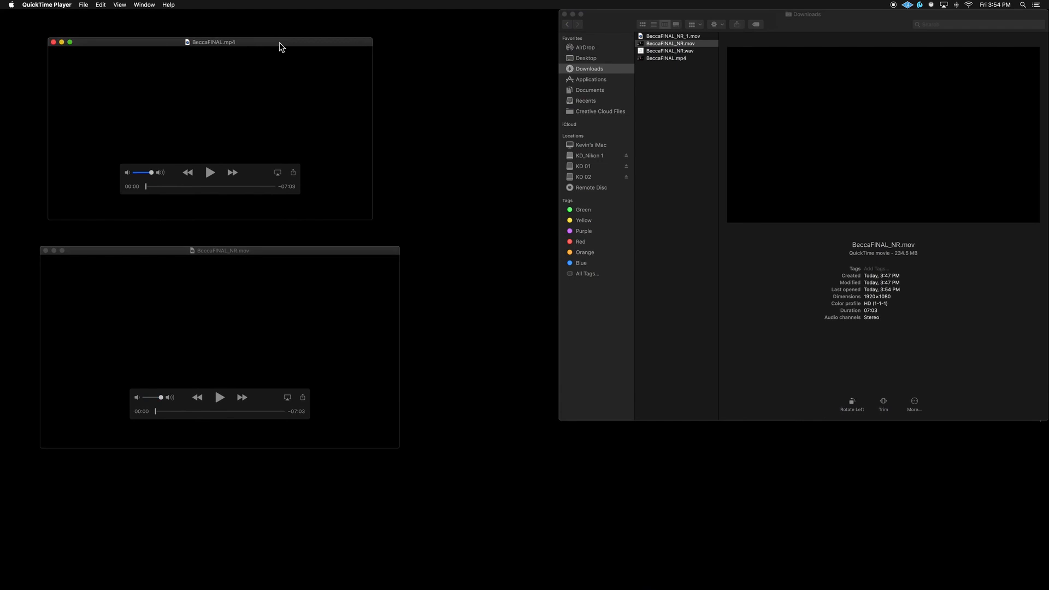
In QuickTime Player, enlarge the BeccaFINAL.mp4 window and position it directly above the BeccaFINAL_NR.mov window
{"action": "left_click_drag", "start_coordinate": [279, 47], "coordinate": [305, 44]}
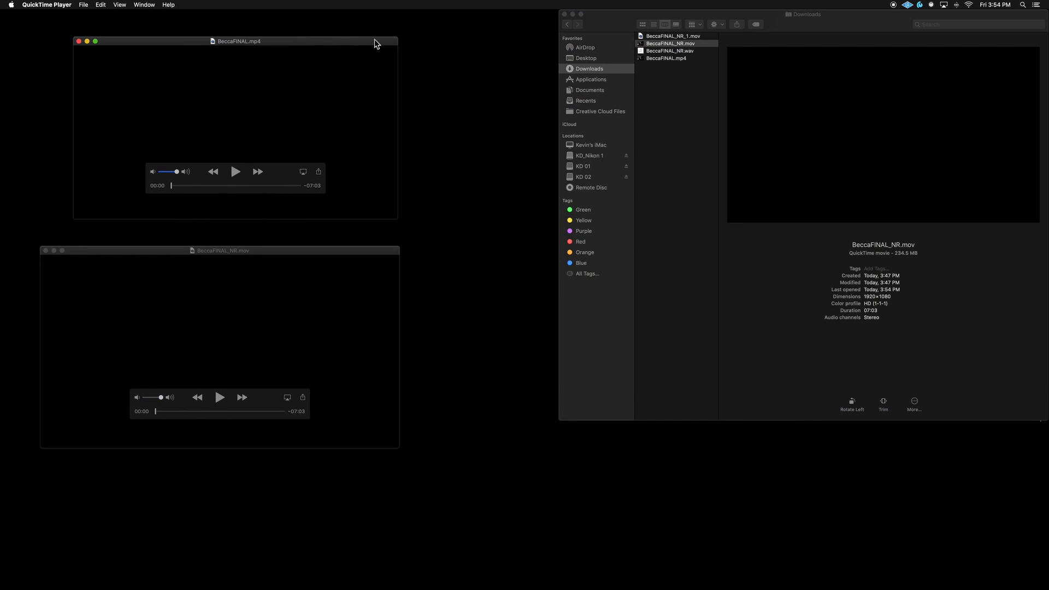
{"action": "left_click_drag", "start_coordinate": [399, 35], "coordinate": [524, 4]}
{"action": "left_click_drag", "start_coordinate": [437, 11], "coordinate": [387, 34]}
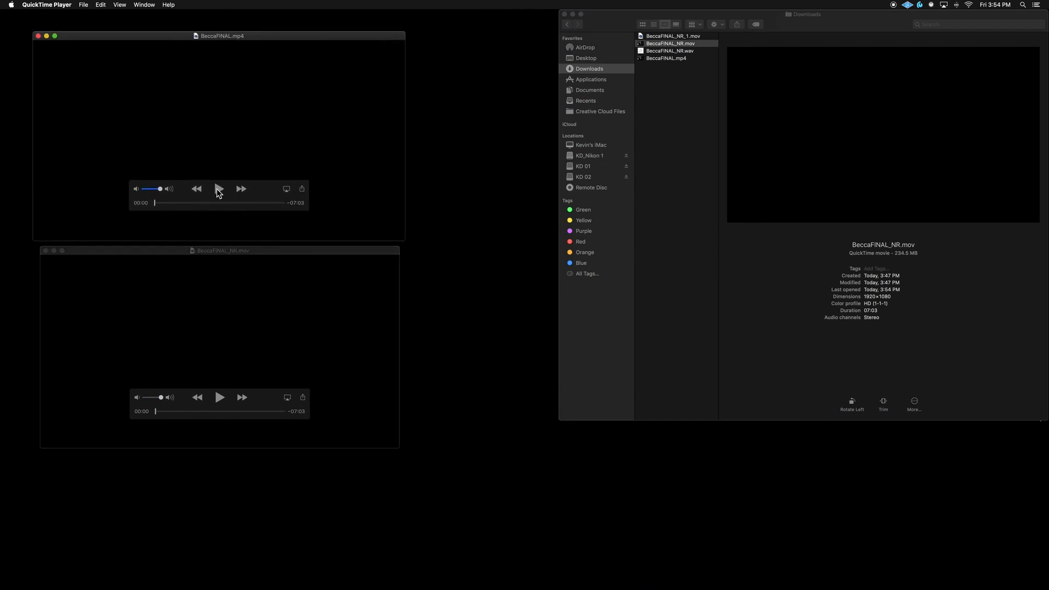
Play the opening of BeccaFINAL.mp4, pause it, and play BeccaFINAL_NR.mov to compare the original and noise-reduced audio
{"action": "left_click", "coordinate": [218, 189]}
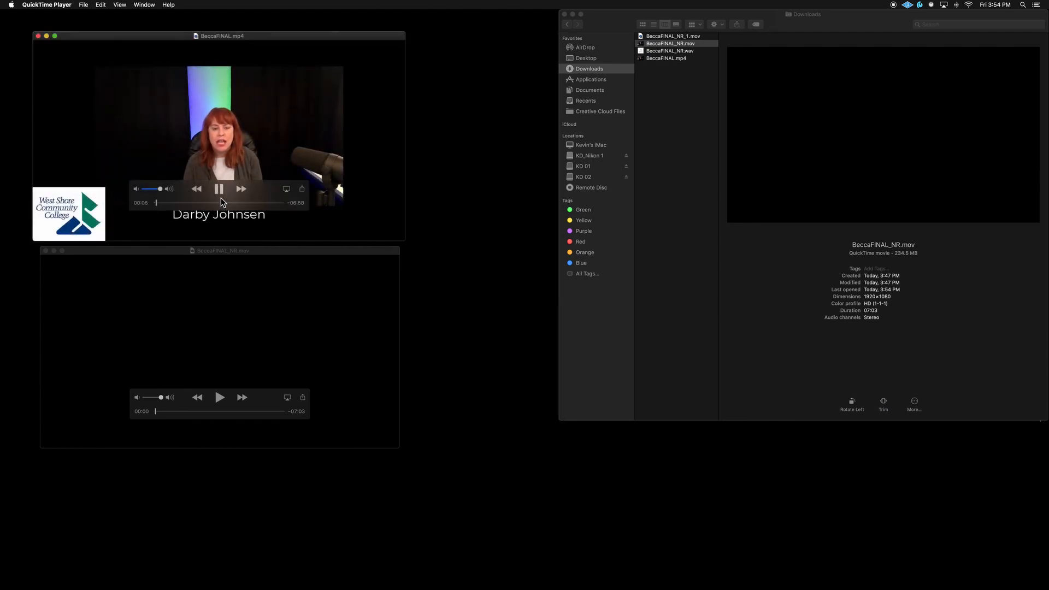
{"action": "key", "text": "space"}
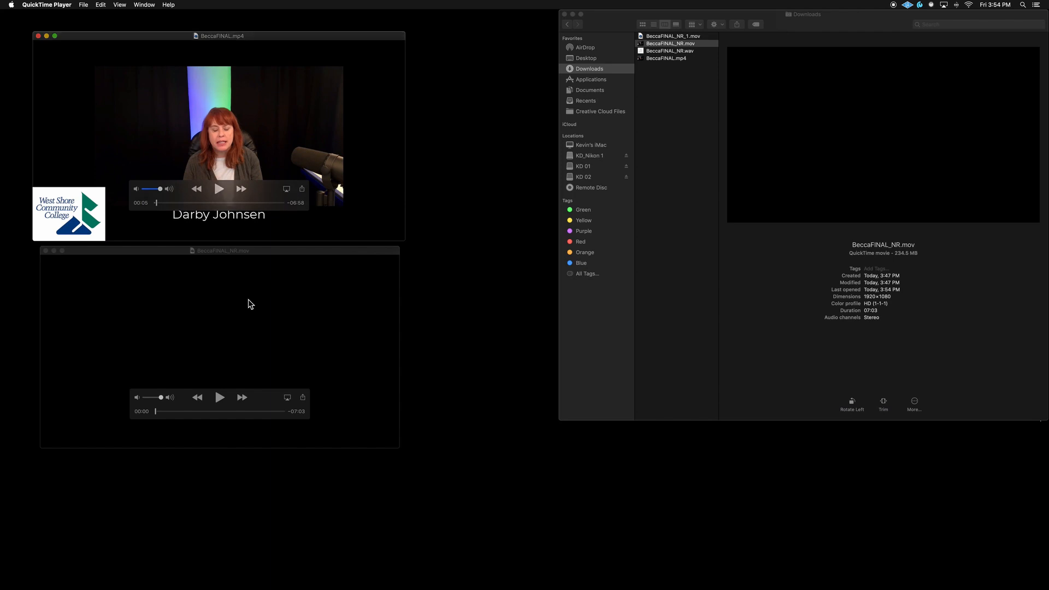
{"action": "left_click", "coordinate": [218, 397]}
{"action": "left_click", "coordinate": [219, 397]}
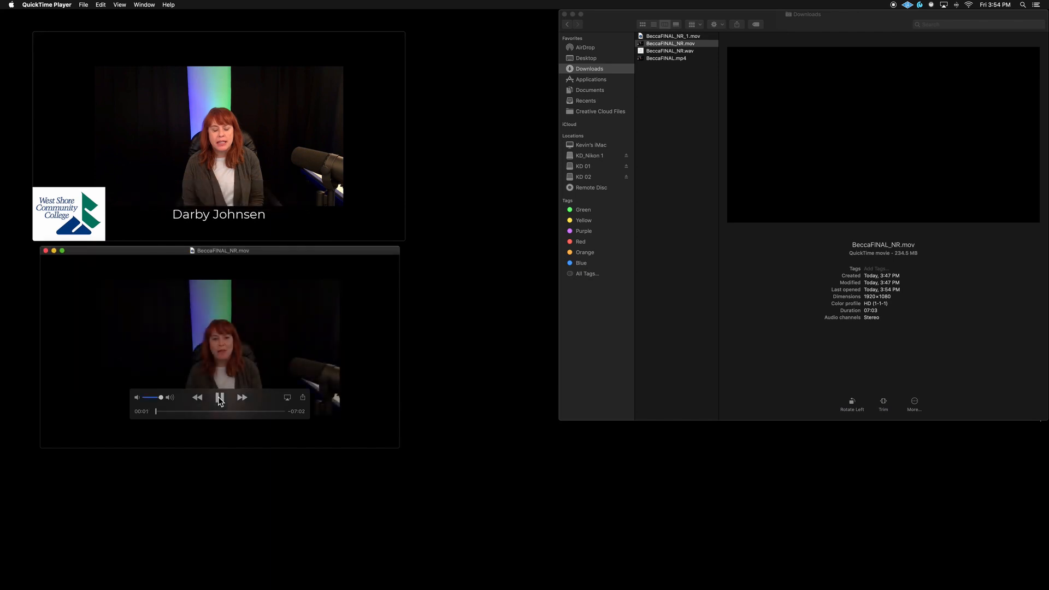